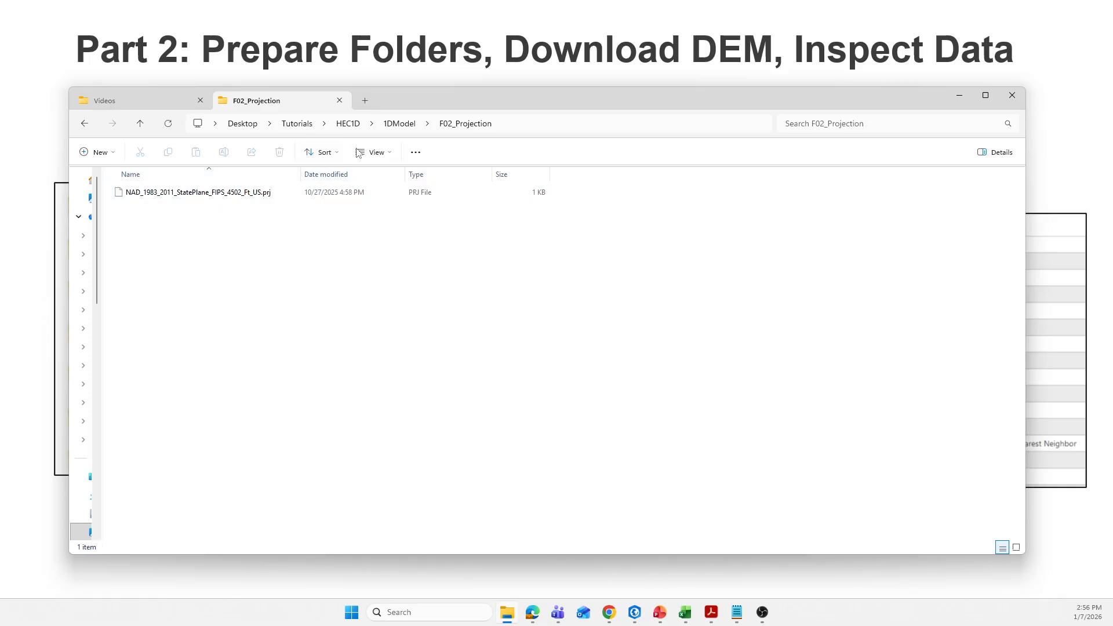
# Return to the 1DModel folder and review its F03_Shapefiles, F04_Log, F05_Results and F06_Terrain subfolders.
pyautogui.click(398, 123)
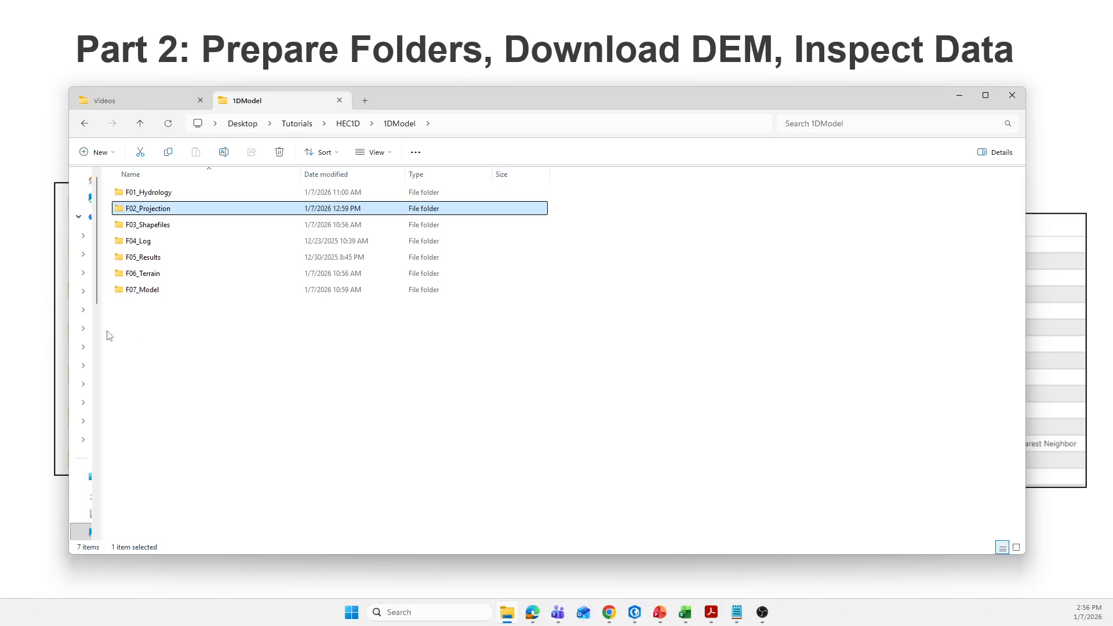
pyautogui.moveTo(102, 328)
pyautogui.mouseDown()
pyautogui.moveTo(220, 331)
pyautogui.moveTo(92, 333)
pyautogui.mouseUp()
pyautogui.click(167, 227)
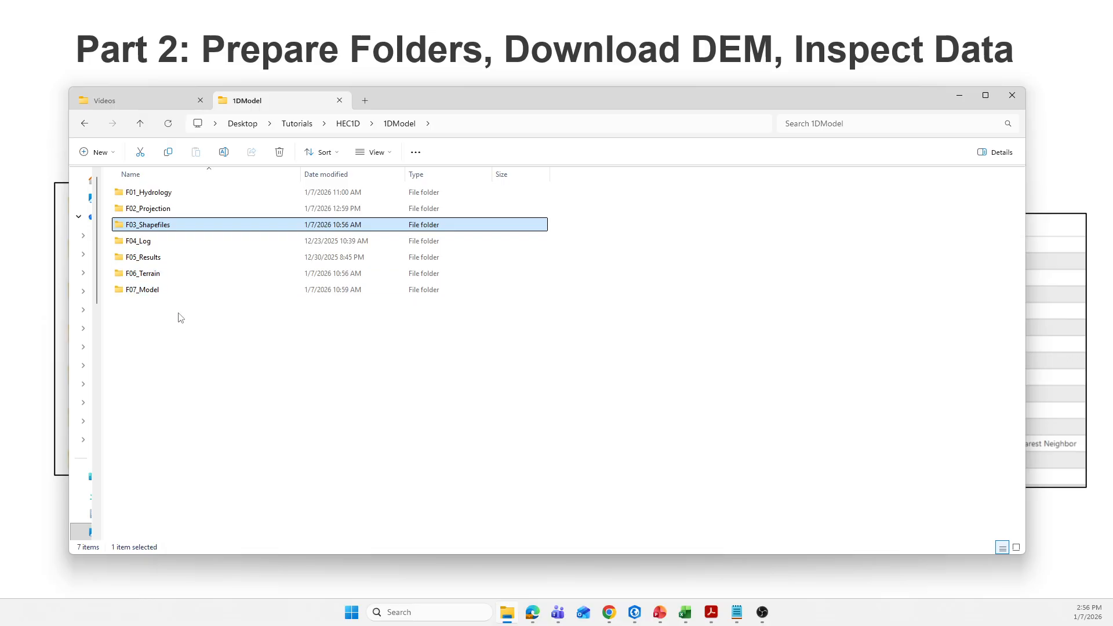
pyautogui.moveTo(177, 230)
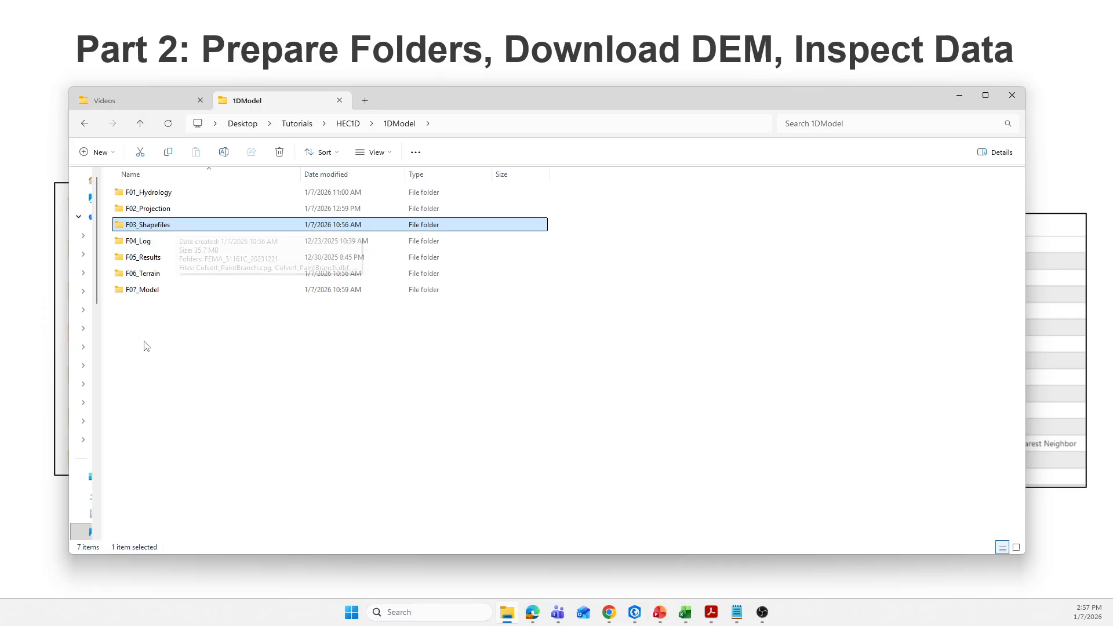
pyautogui.click(155, 245)
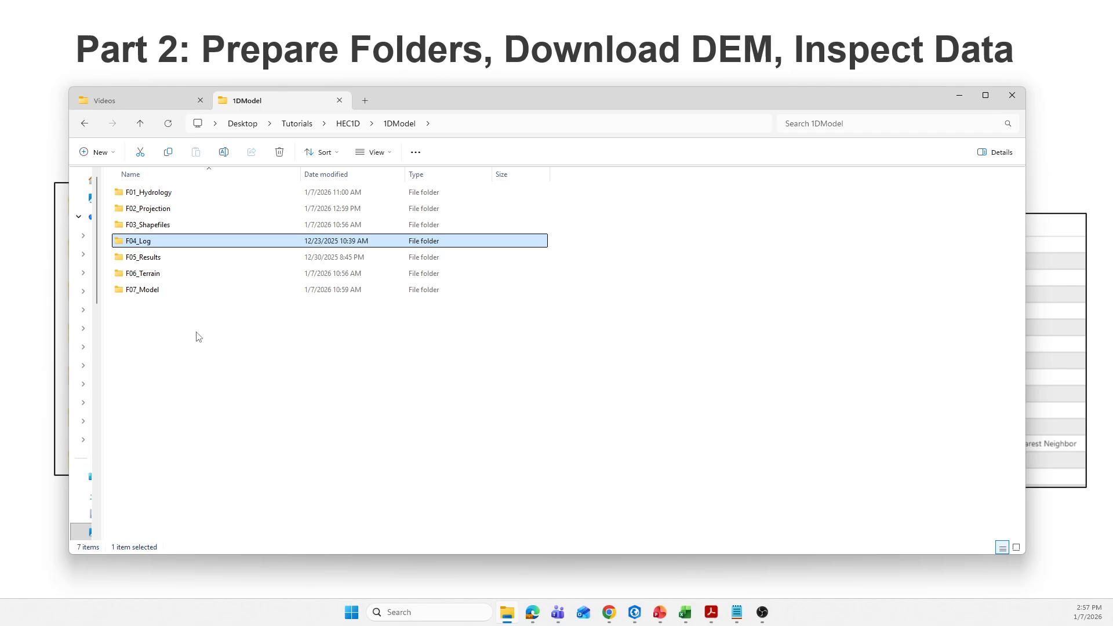
pyautogui.click(164, 262)
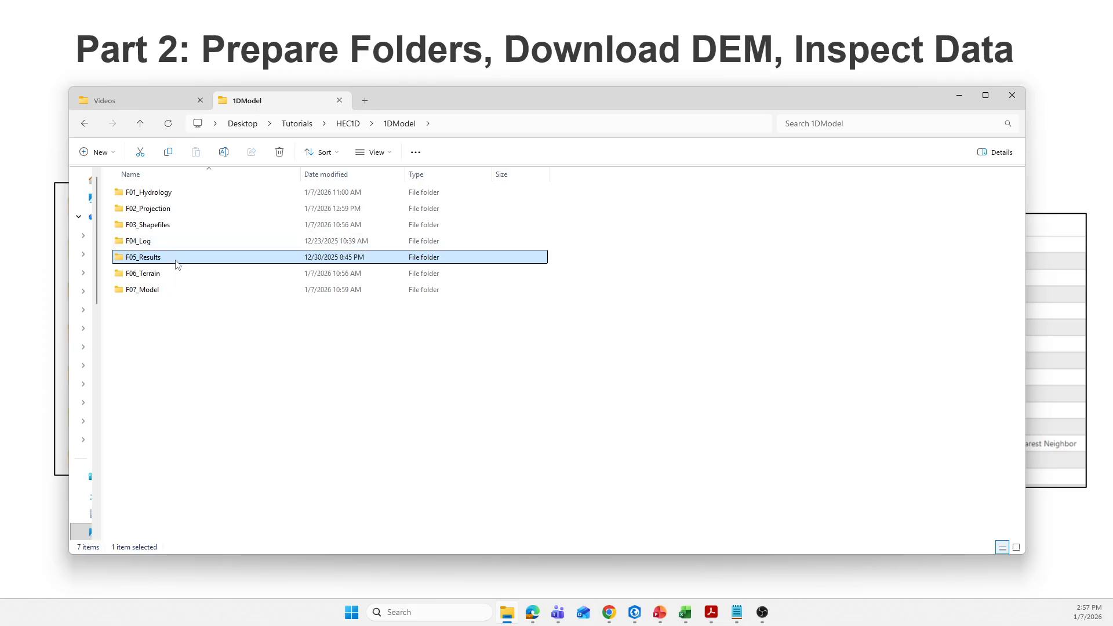
pyautogui.click(175, 346)
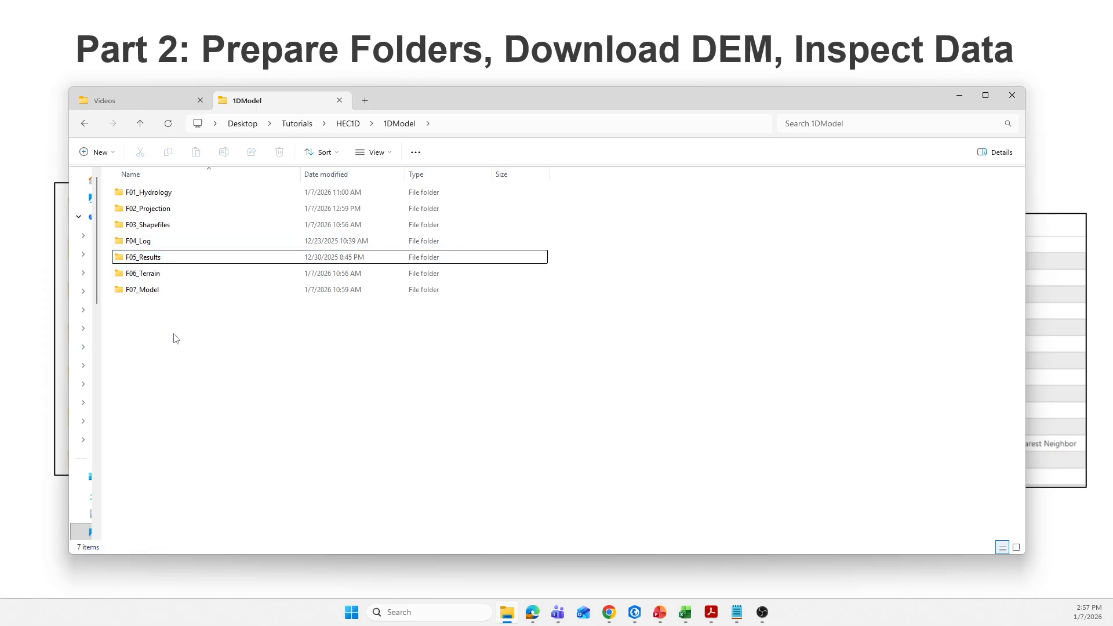
pyautogui.click(175, 262)
pyautogui.click(157, 277)
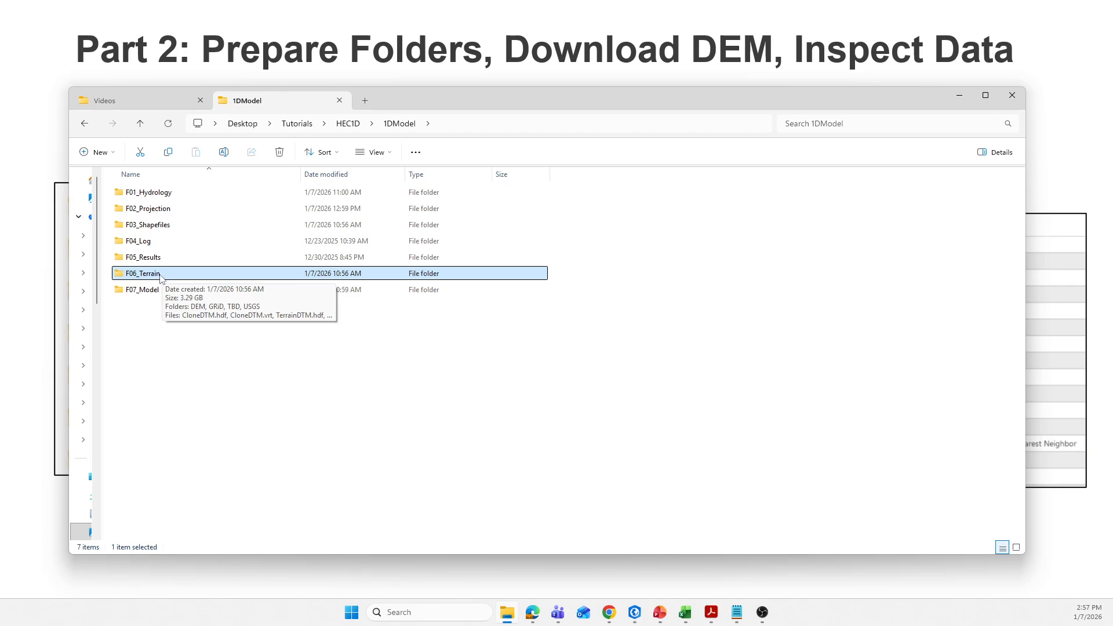
pyautogui.click(162, 316)
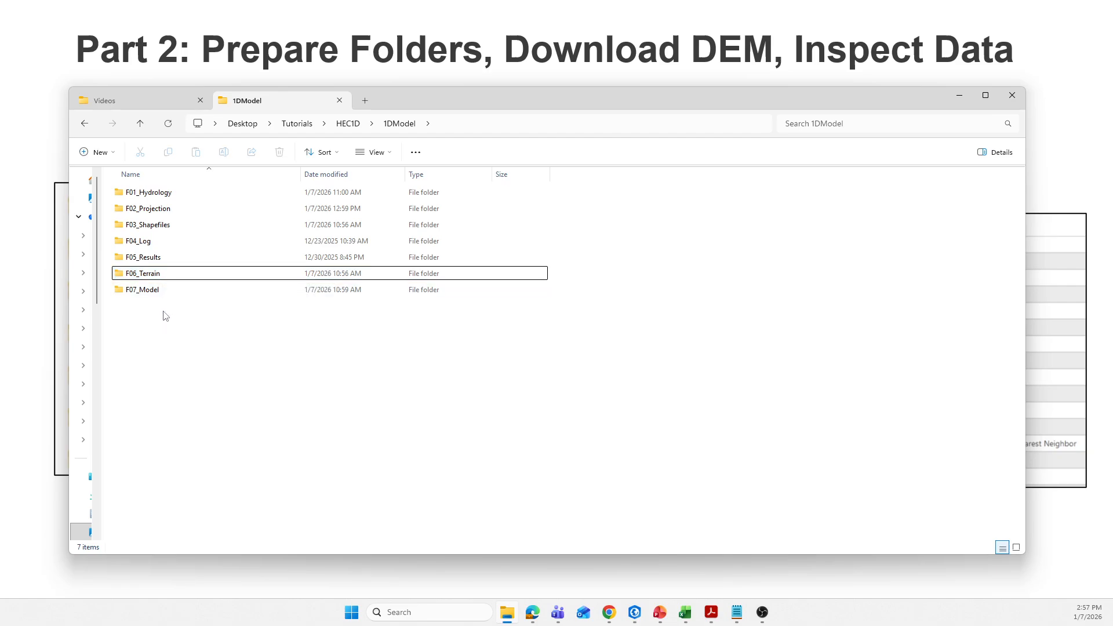
# Look inside the F07_Model folder, return to 1DModel and minimize the file window.
pyautogui.doubleClick(142, 290)
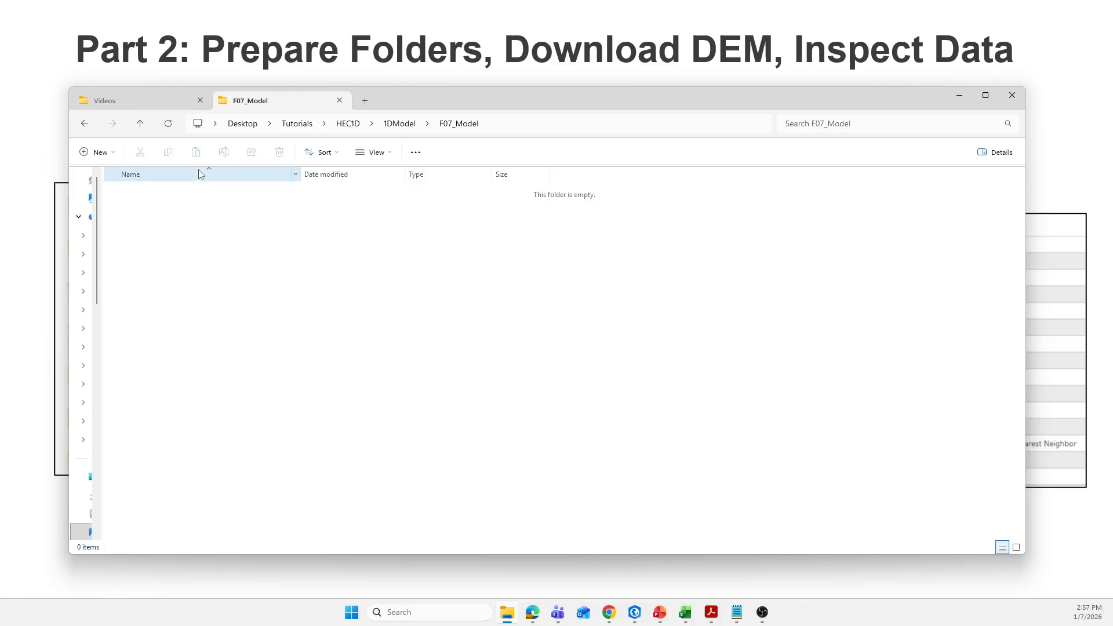
pyautogui.click(390, 124)
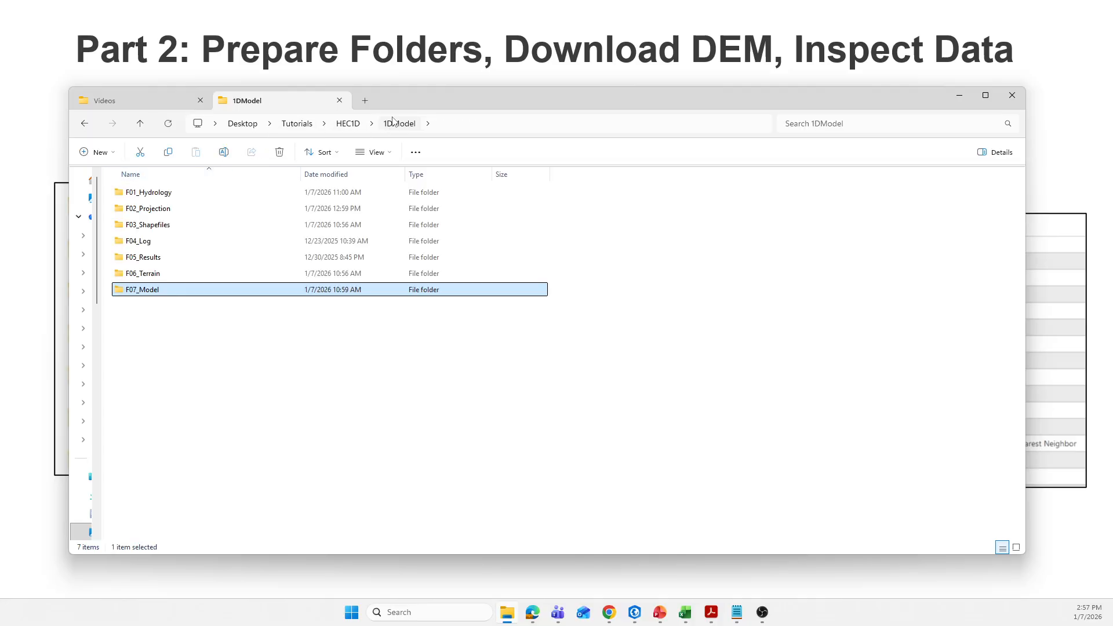
pyautogui.click(960, 98)
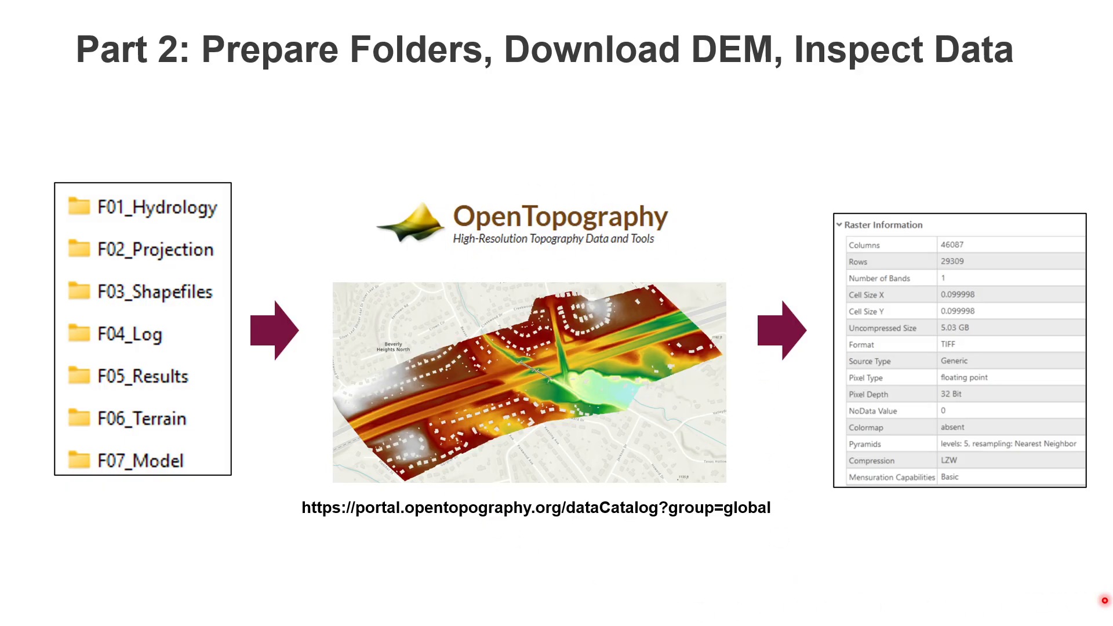
# Switch to the OpenTopography Data Catalog in Chrome and examine the Global & Regional DEM datasets and their available data products.
pyautogui.moveTo(1112, 254); pyautogui.dragTo(605, 203)
pyautogui.click(649, 195)
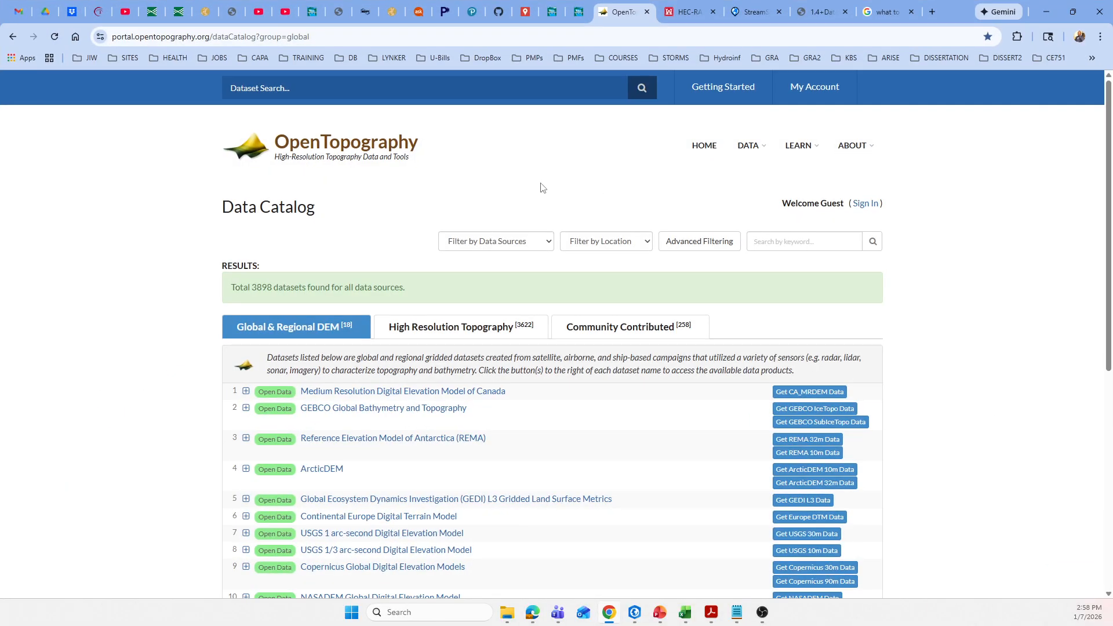
pyautogui.scroll(-3, 318, 266)
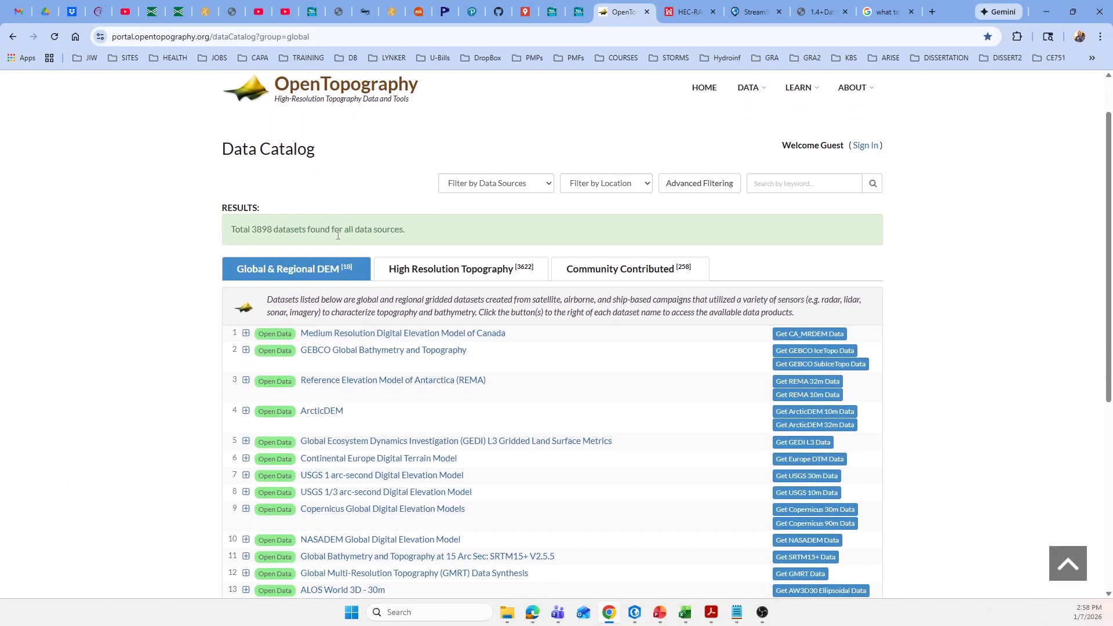
pyautogui.scroll(3, 306, 277)
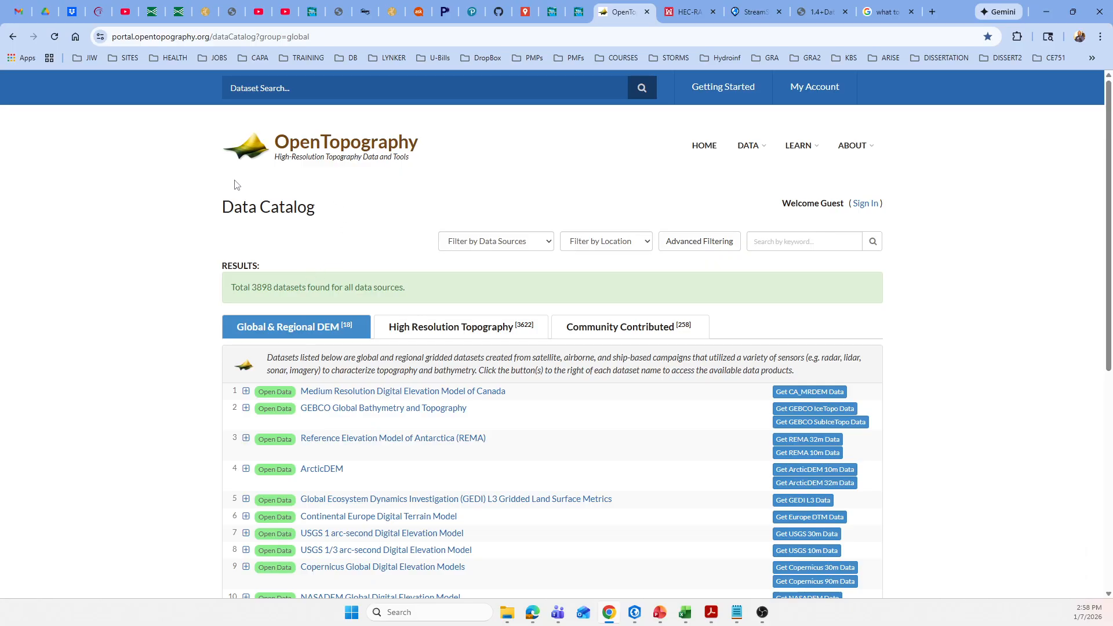
pyautogui.scroll(-5, 203, 271)
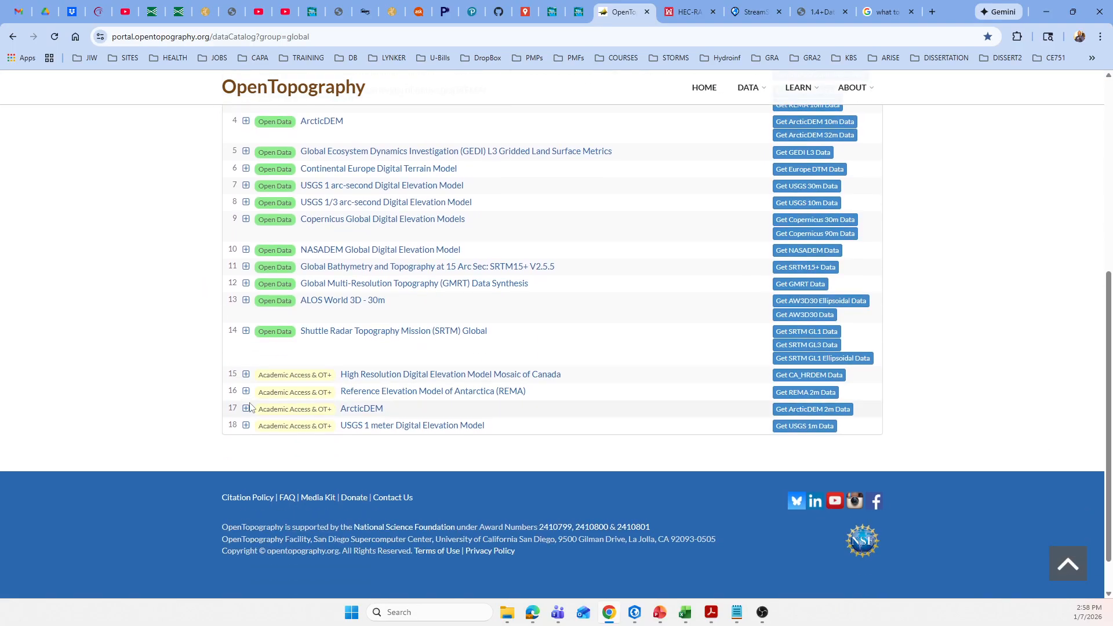
pyautogui.scroll(4, 203, 390)
pyautogui.scroll(2, 210, 375)
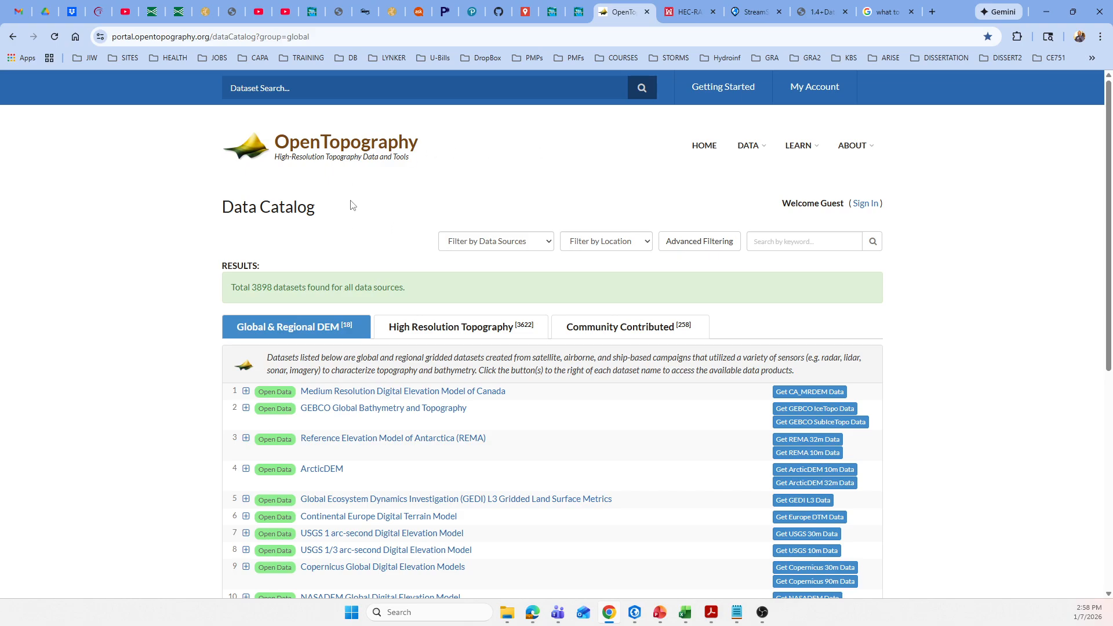
pyautogui.scroll(-3, 350, 200)
pyautogui.scroll(3, 356, 251)
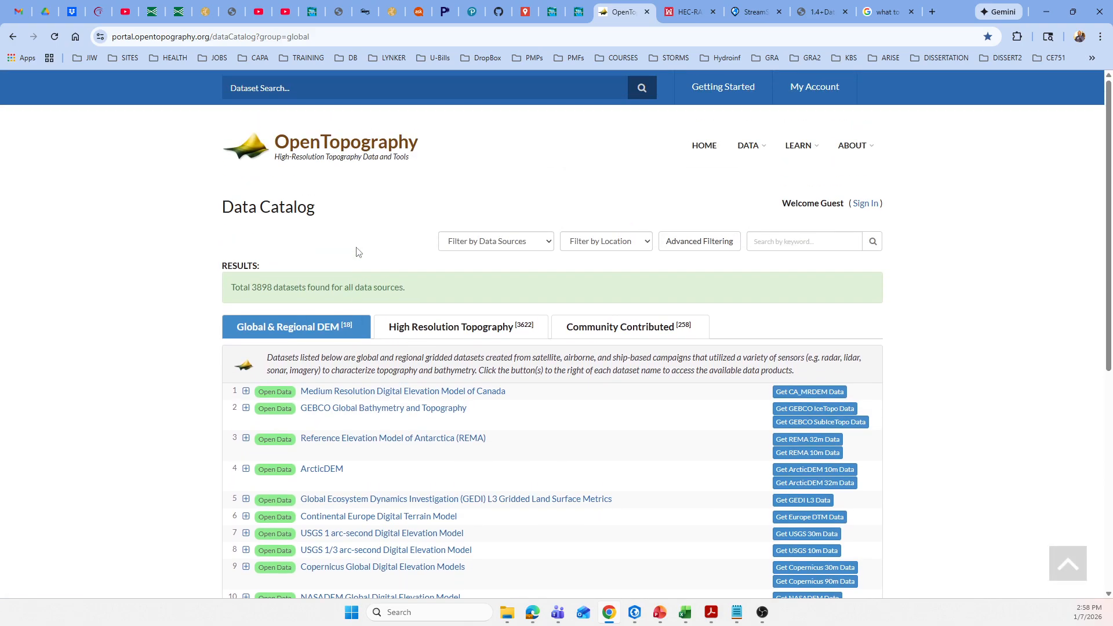
pyautogui.scroll(-1, 361, 246)
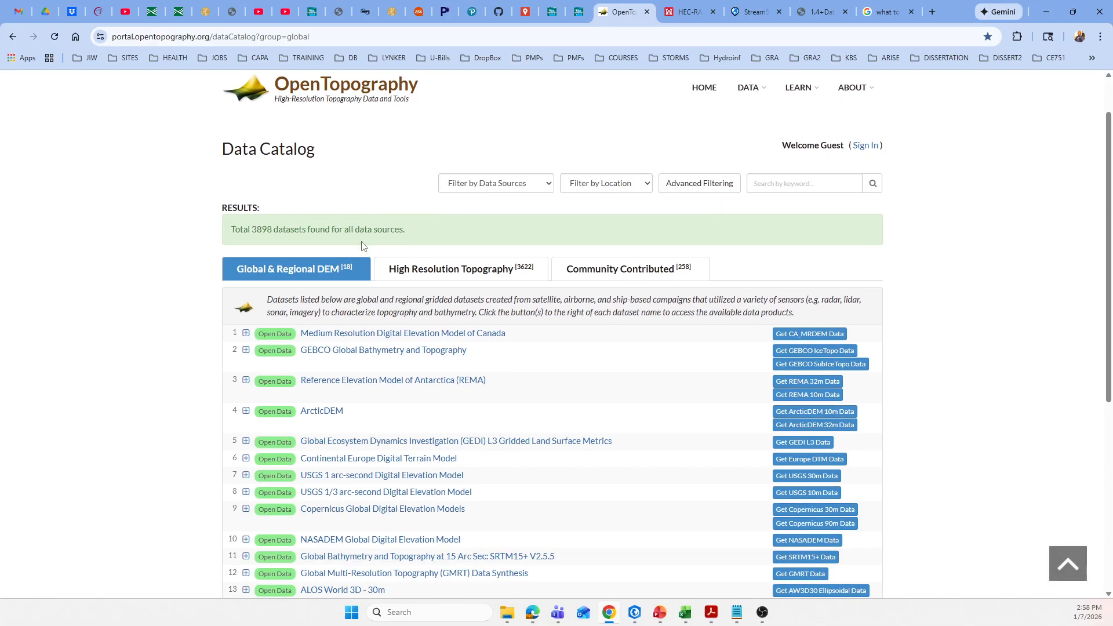
pyautogui.scroll(-6, 364, 264)
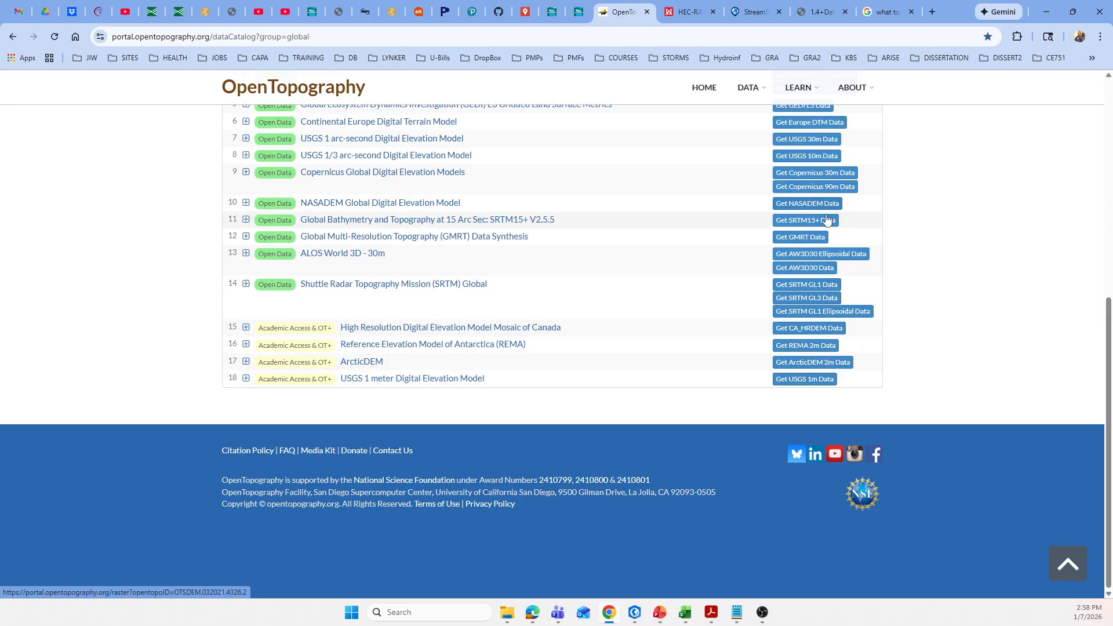
pyautogui.scroll(2, 839, 289)
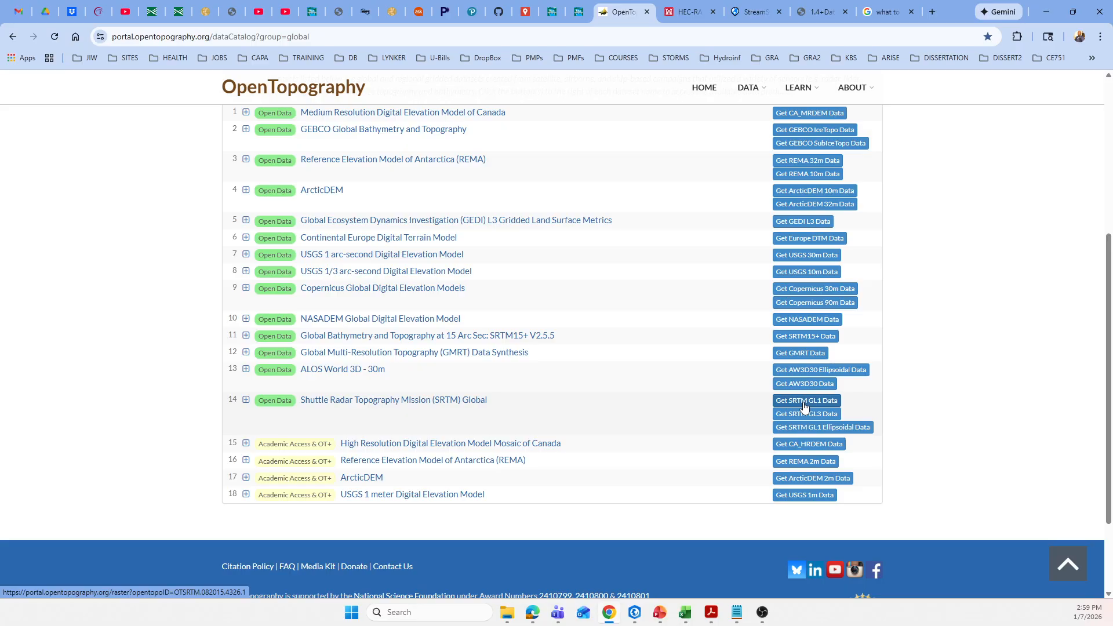
pyautogui.scroll(1, 182, 361)
pyautogui.scroll(3, 182, 362)
# Open the SRTM GL1 data page of the Shuttle Radar Topography Mission (SRTM) Global dataset at its area selection map.
pyautogui.scroll(-4, 186, 360)
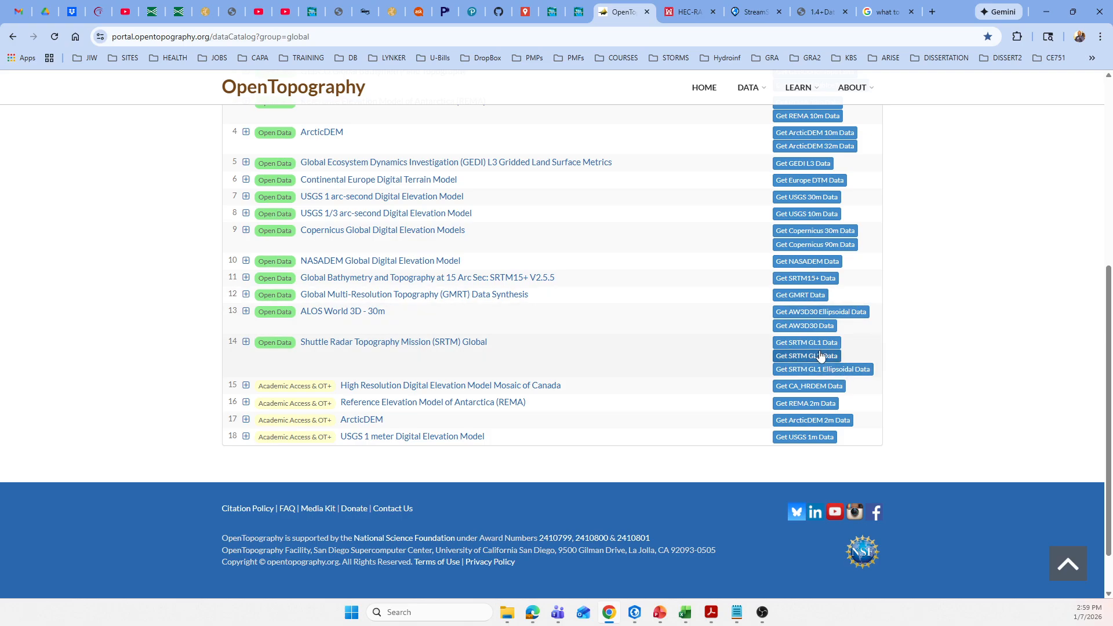
pyautogui.click(812, 348)
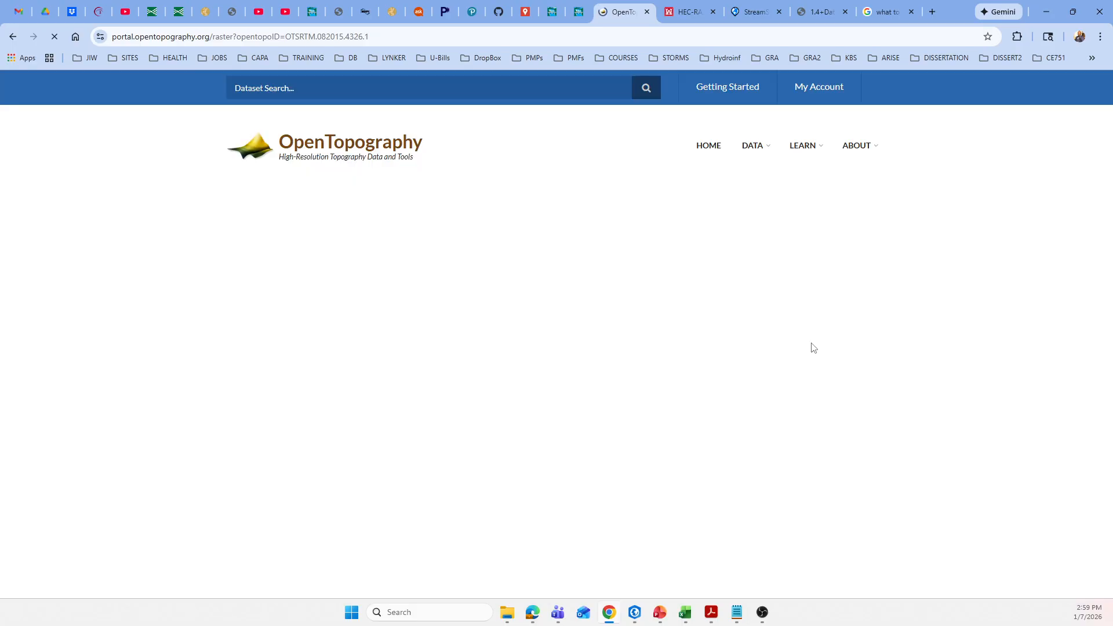
pyautogui.scroll(-6, 582, 399)
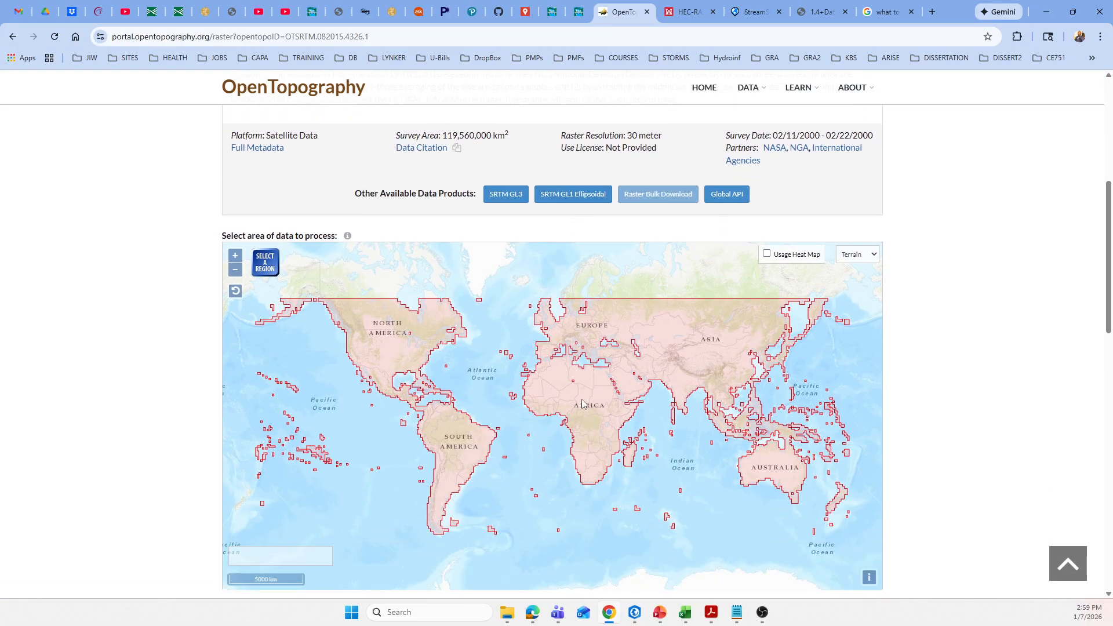
# Select a rectangular region over central West Virginia, around Parkersburg, Clarksburg and Charleston, as the area of data to process.
pyautogui.scroll(3, 408, 373)
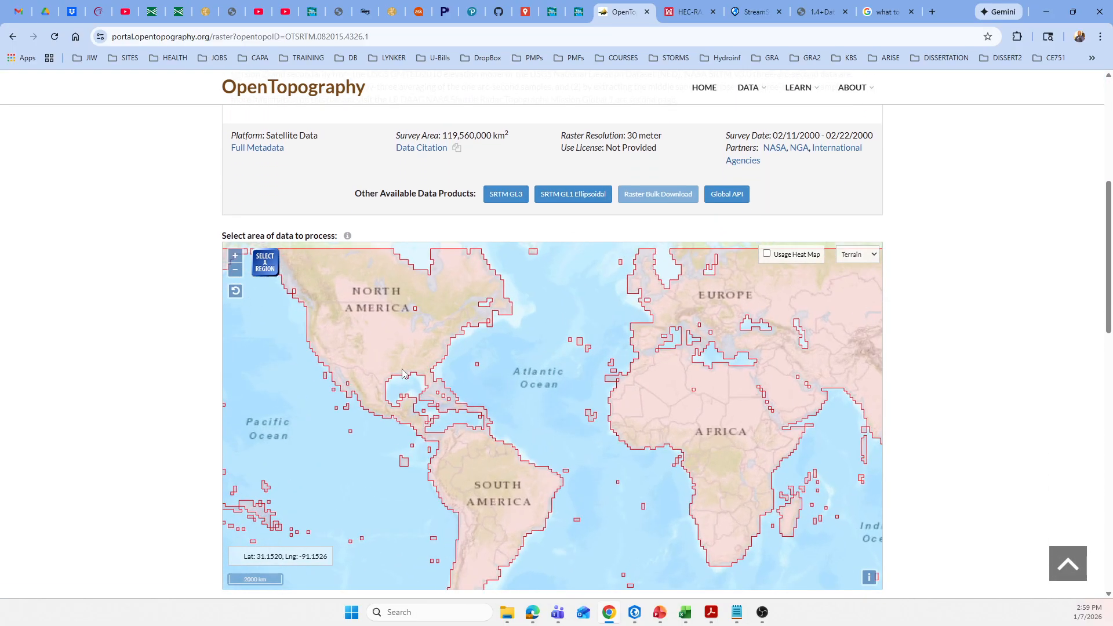
pyautogui.scroll(-1, 408, 371)
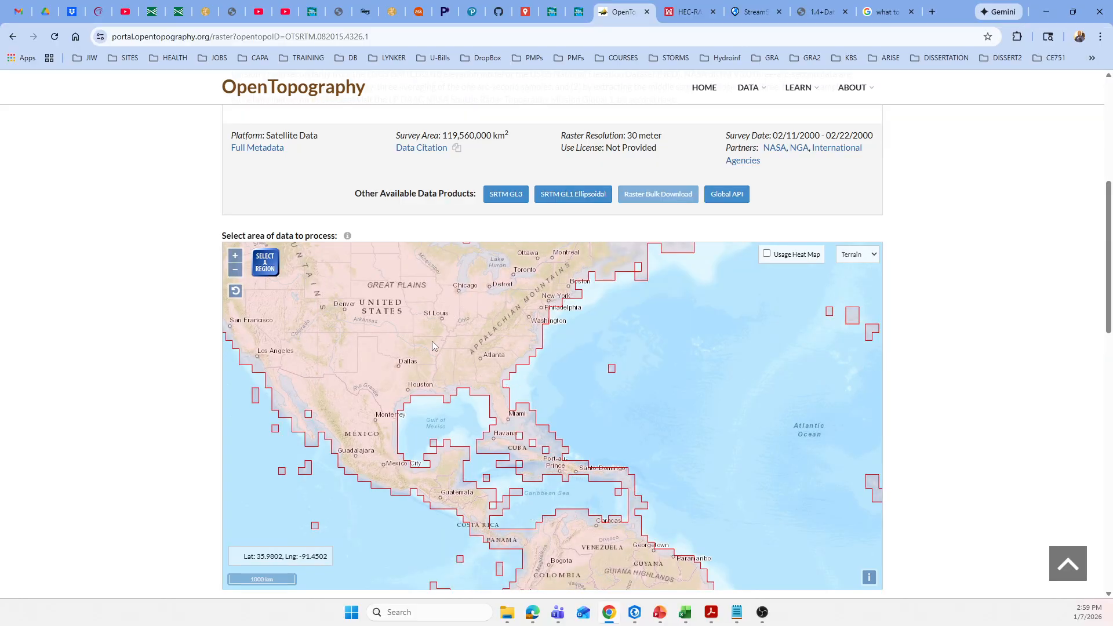
pyautogui.scroll(2, 427, 345)
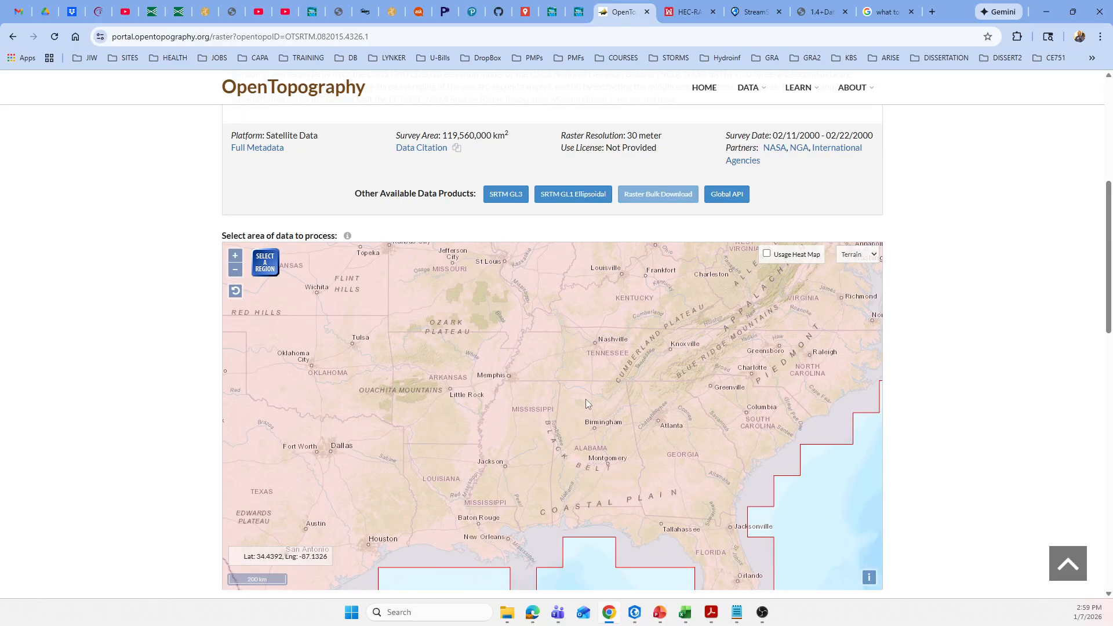
pyautogui.scroll(-1, 582, 401)
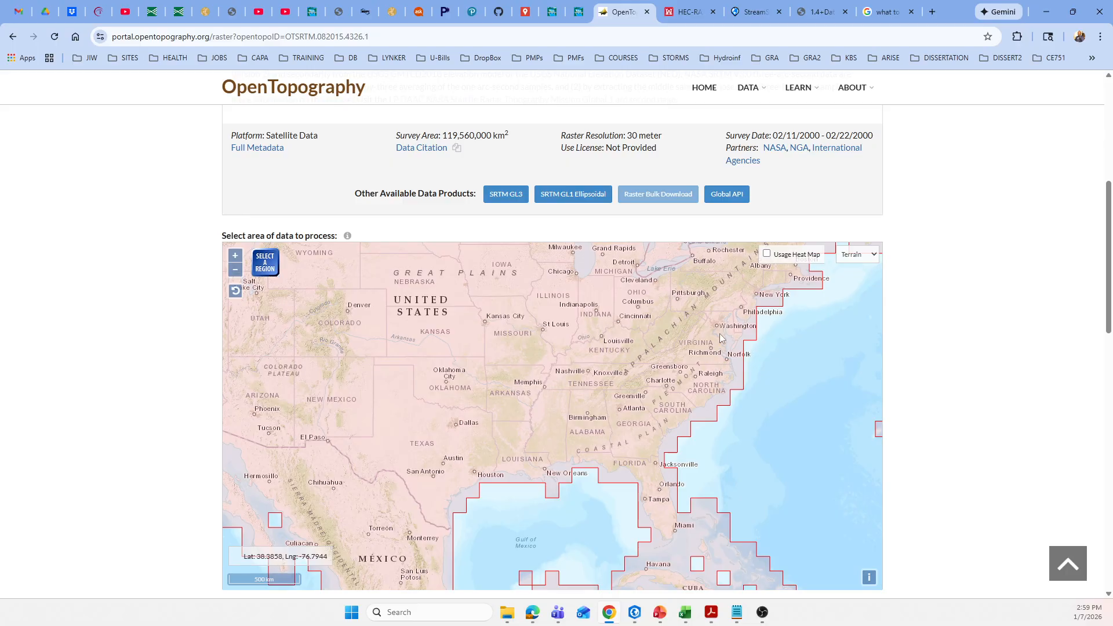
pyautogui.scroll(1, 643, 322)
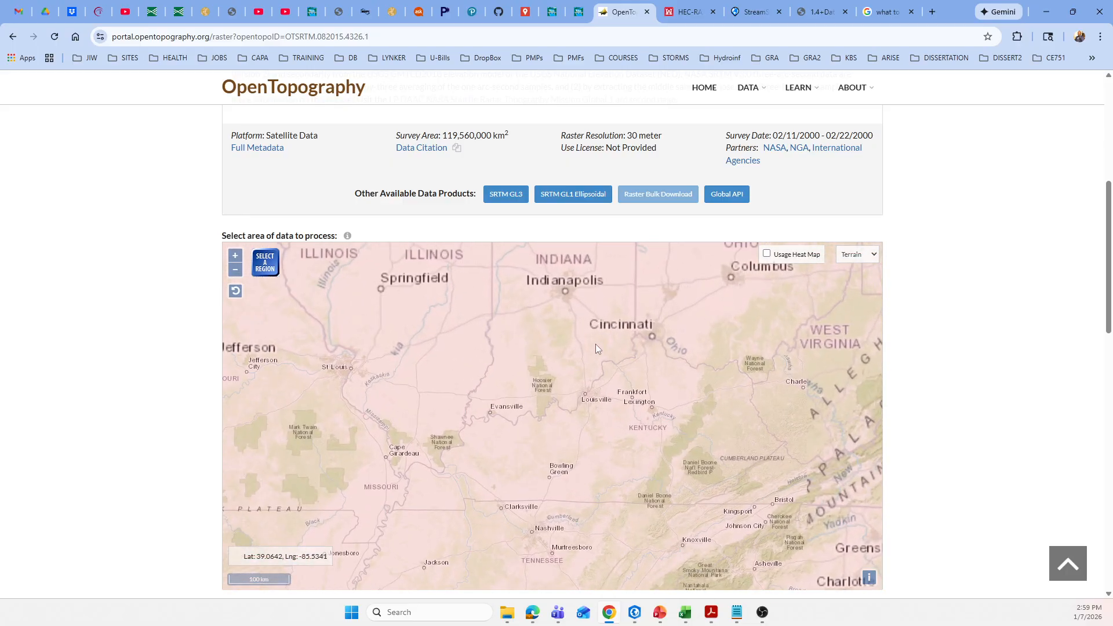
pyautogui.scroll(-1, 521, 388)
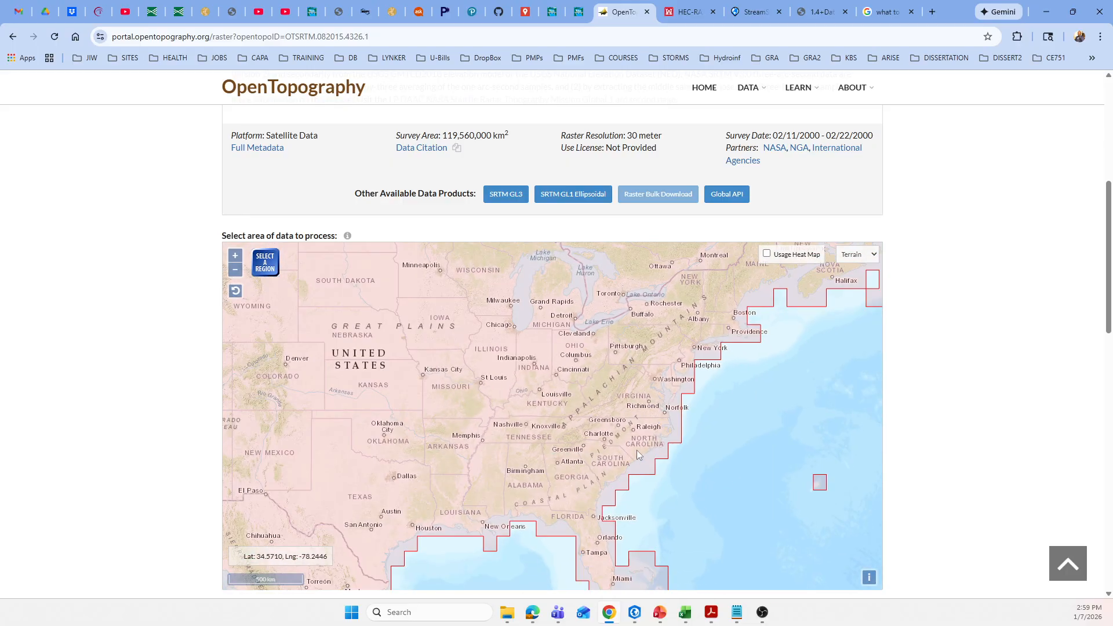
pyautogui.scroll(1, 557, 481)
pyautogui.scroll(-1, 551, 479)
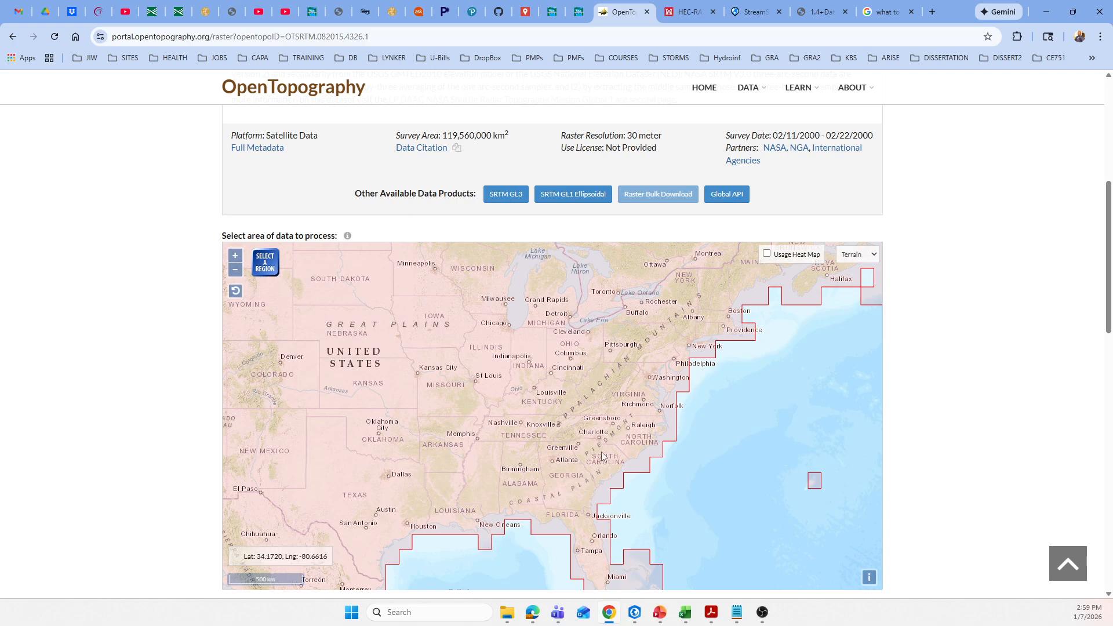
pyautogui.scroll(1, 604, 393)
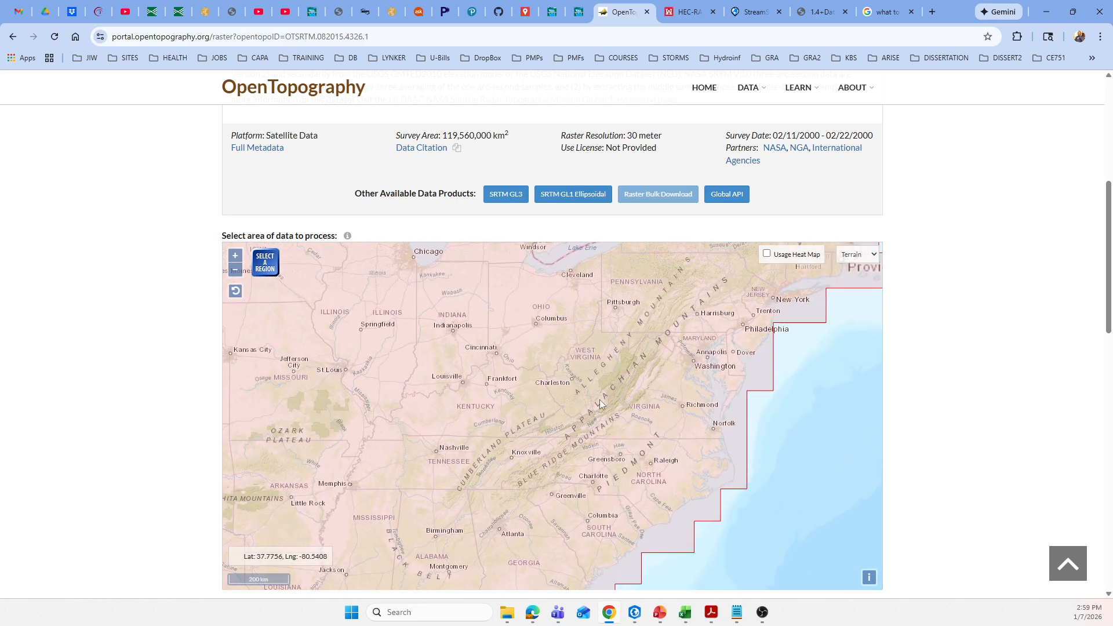
pyautogui.scroll(1, 585, 345)
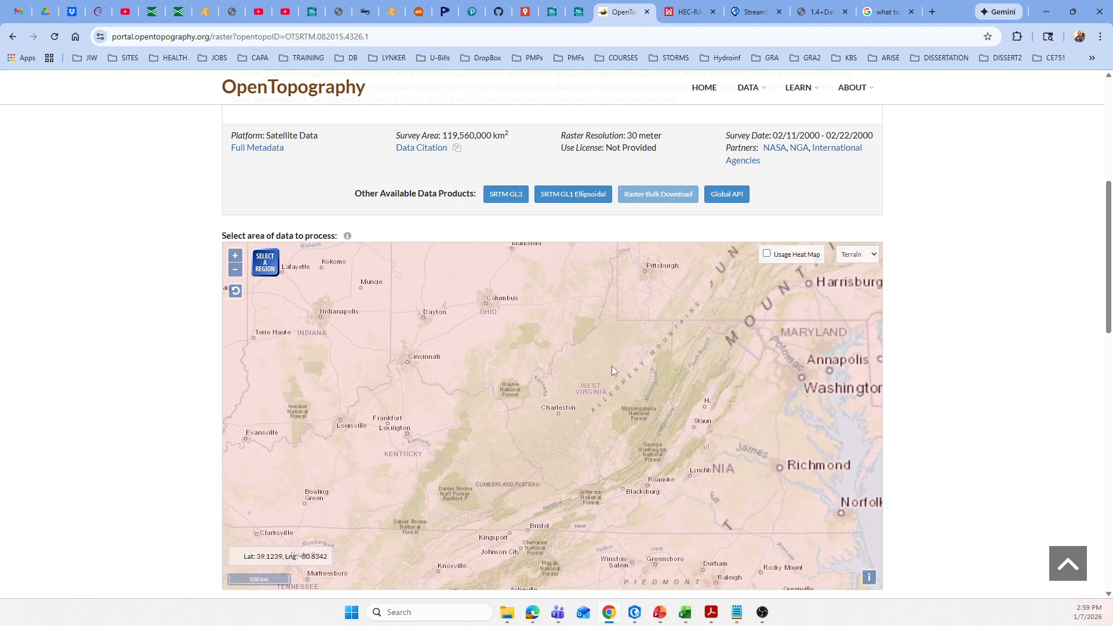
pyautogui.moveTo(669, 401); pyautogui.dragTo(543, 397)
pyautogui.scroll(1, 465, 409)
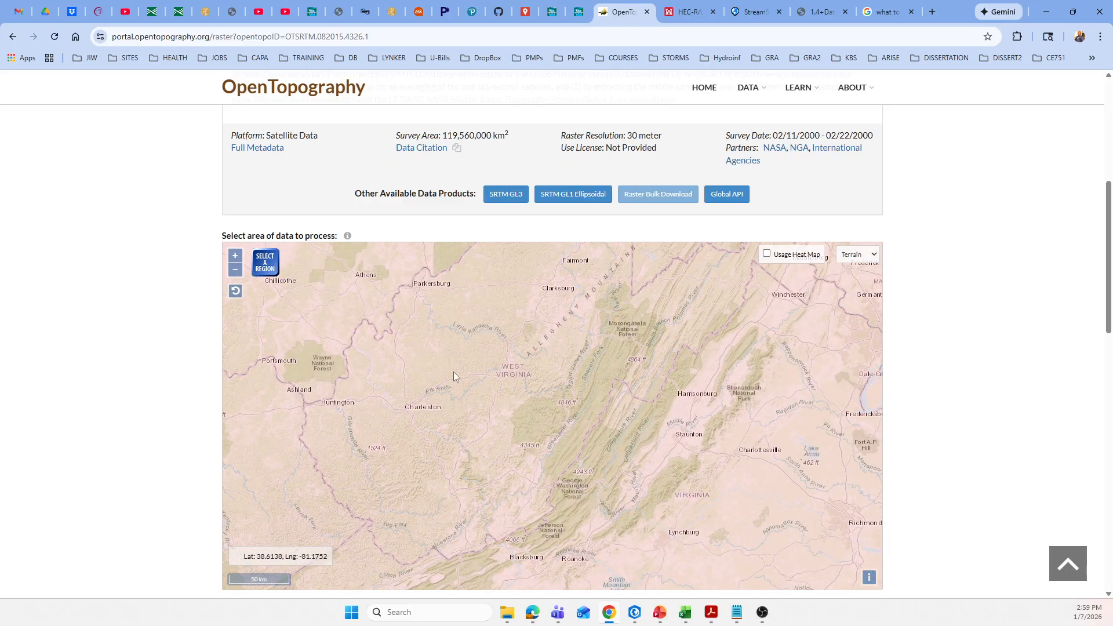
pyautogui.click(264, 266)
pyautogui.moveTo(441, 302); pyautogui.dragTo(610, 434)
# Check the selected region's location within the United States and examine its selection coordinates and approximate area.
pyautogui.scroll(-2, 416, 386)
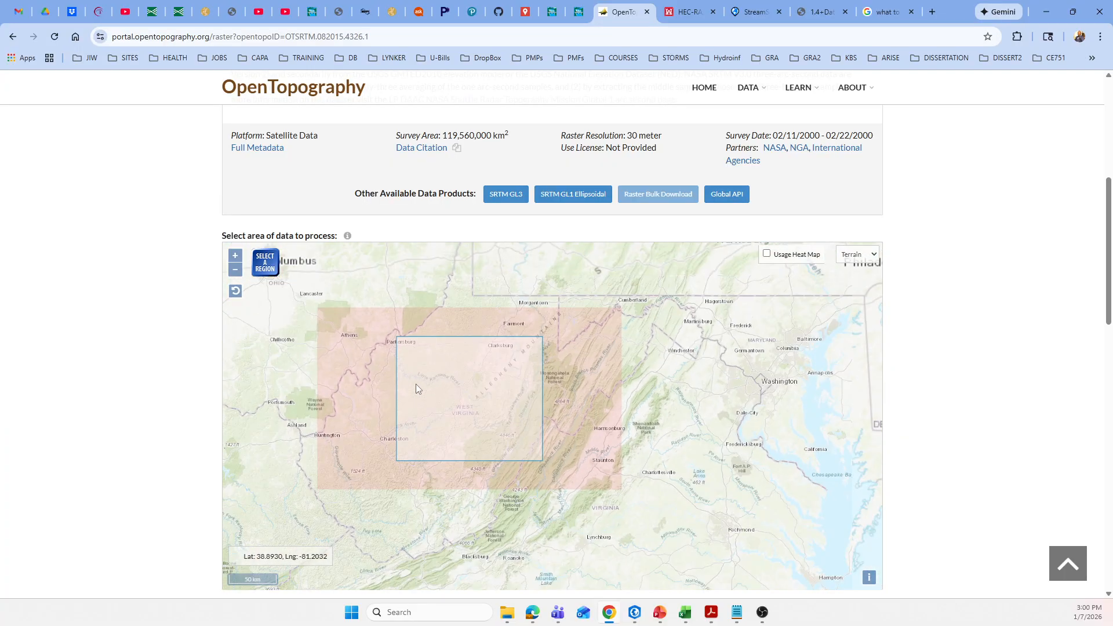
pyautogui.scroll(-1, 588, 390)
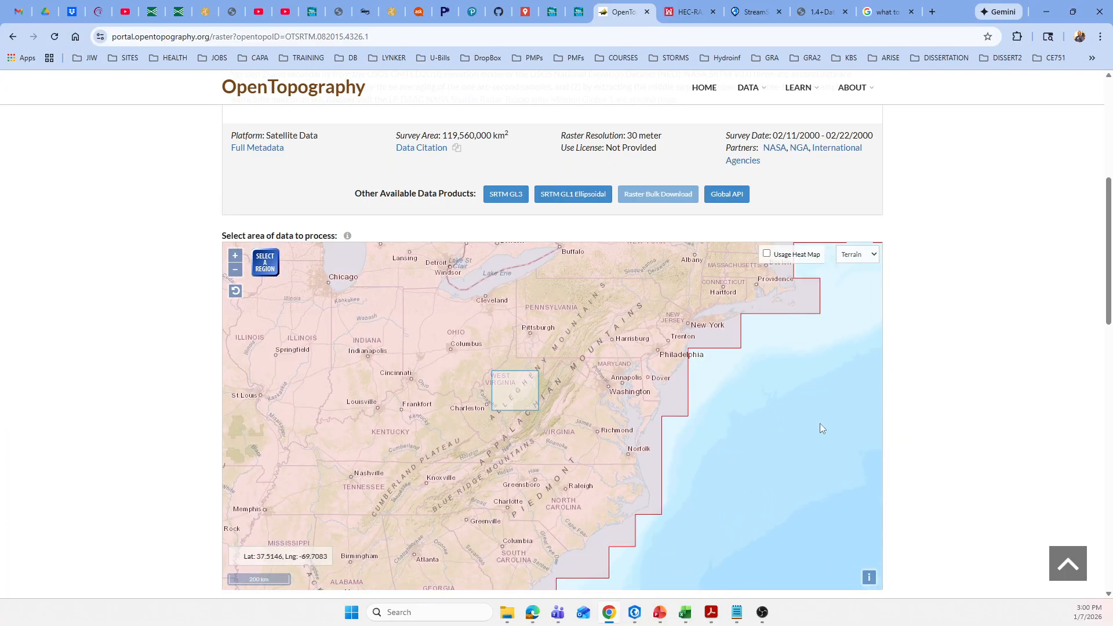
pyautogui.scroll(-2, 927, 378)
pyautogui.scroll(-1, 757, 428)
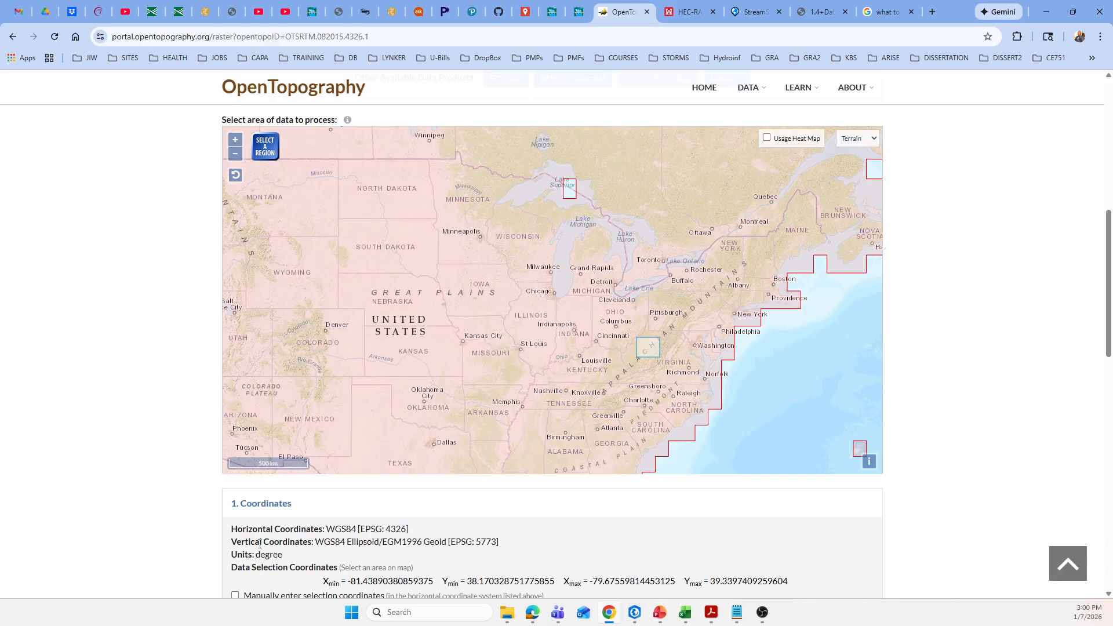
pyautogui.scroll(-2, 267, 547)
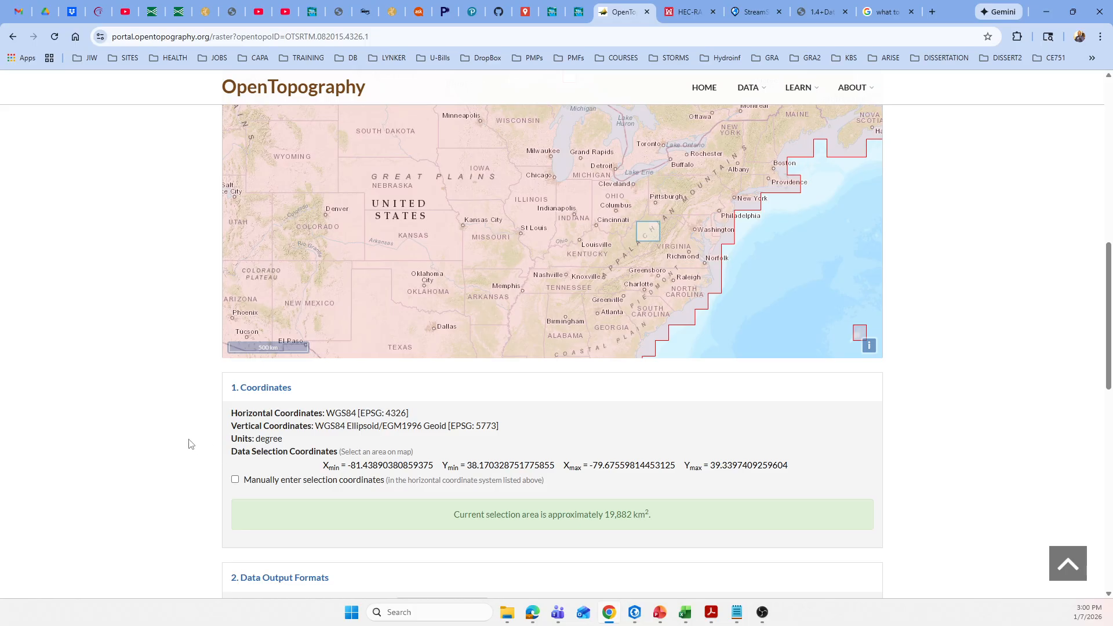
pyautogui.scroll(3, 189, 444)
pyautogui.scroll(-4, 189, 444)
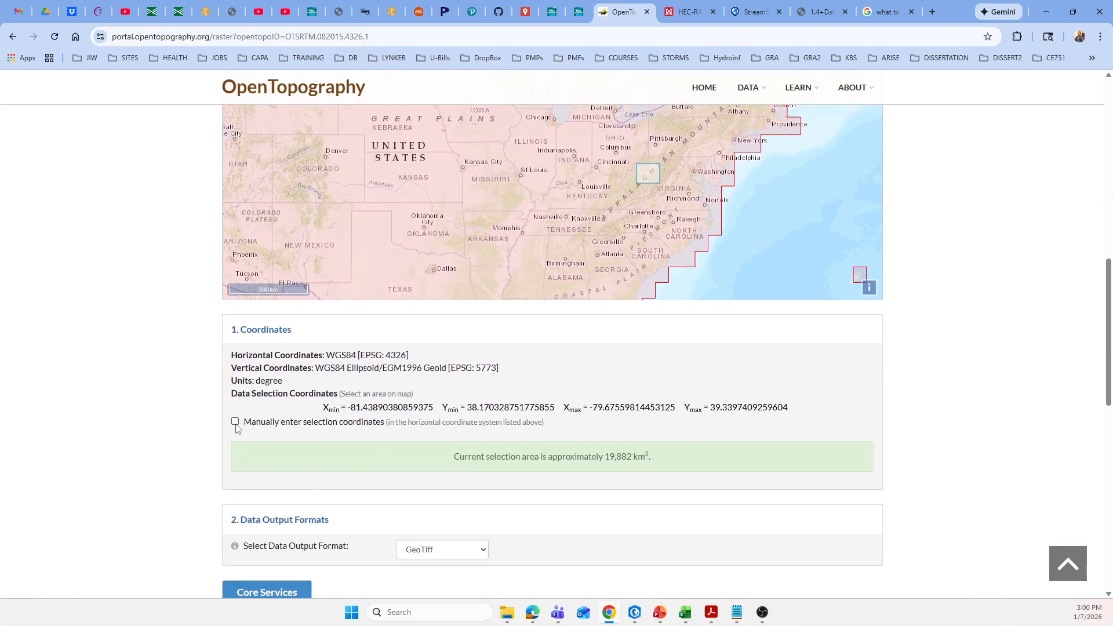
# Choose GeoTiff as the data output format for the selected region.
pyautogui.scroll(-3, 336, 455)
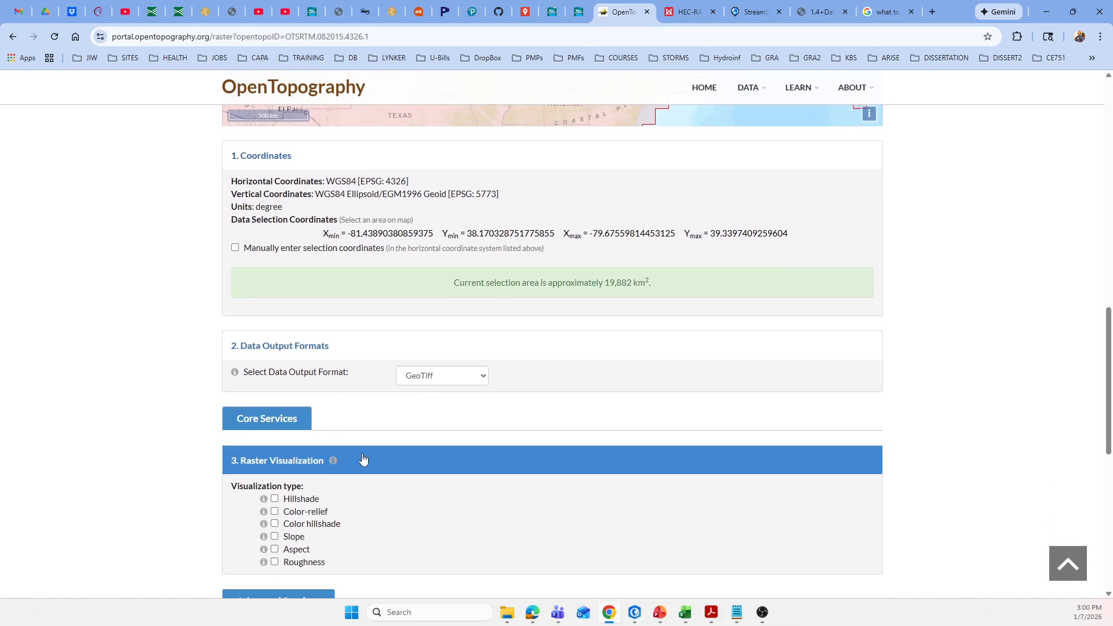
pyautogui.click(484, 380)
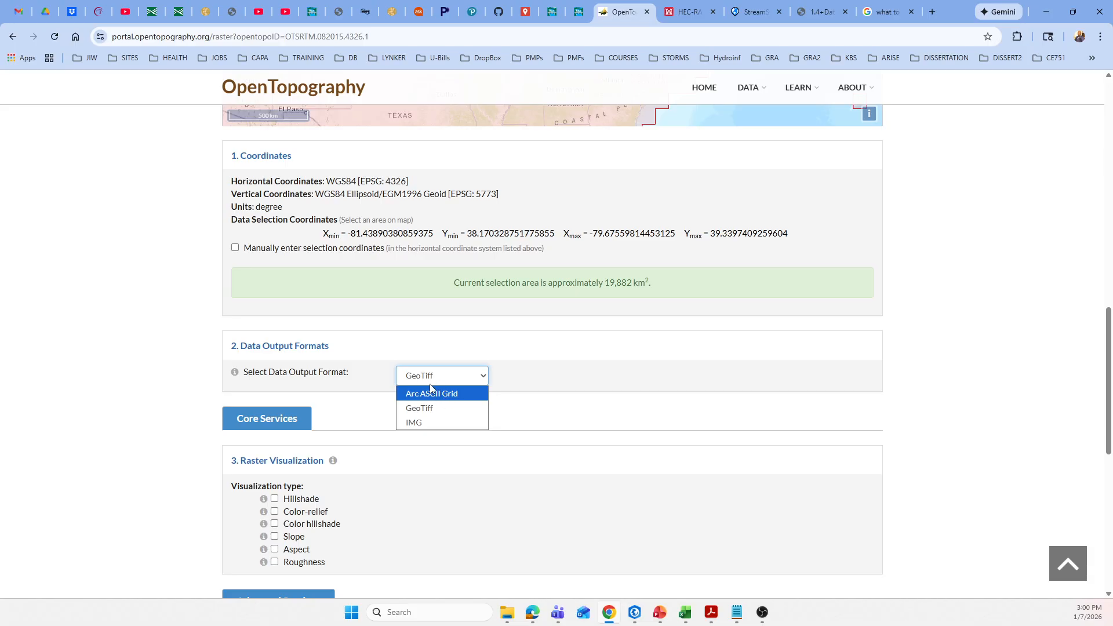
pyautogui.click(420, 412)
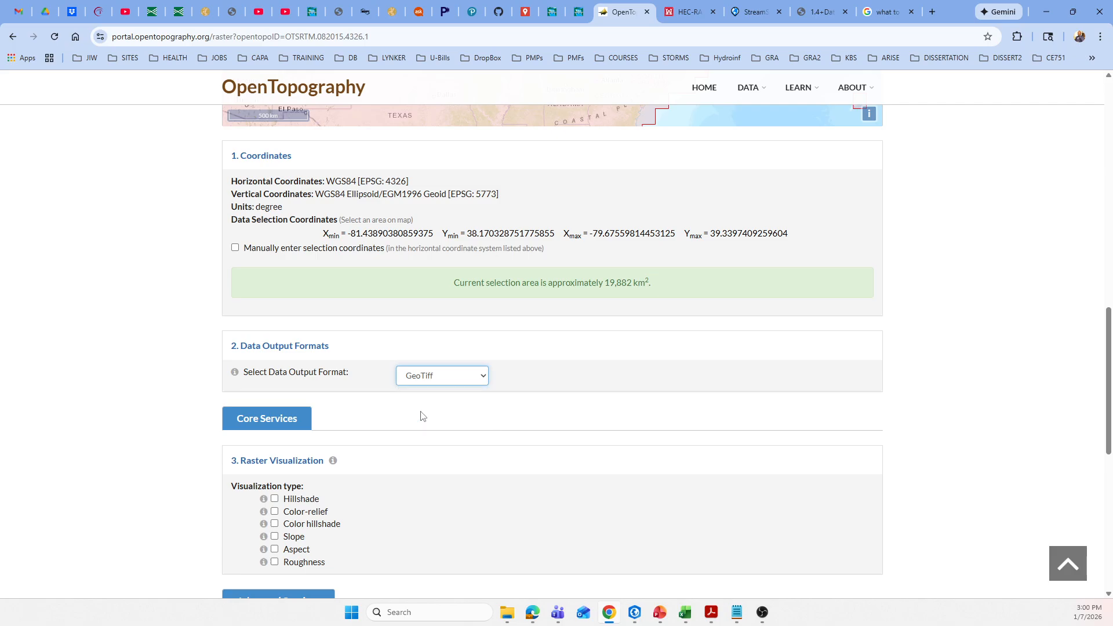
# Review the Raster Visualization, Advanced Services and Job Description & Notification sections, leaving the email address empty.
pyautogui.scroll(-2, 404, 419)
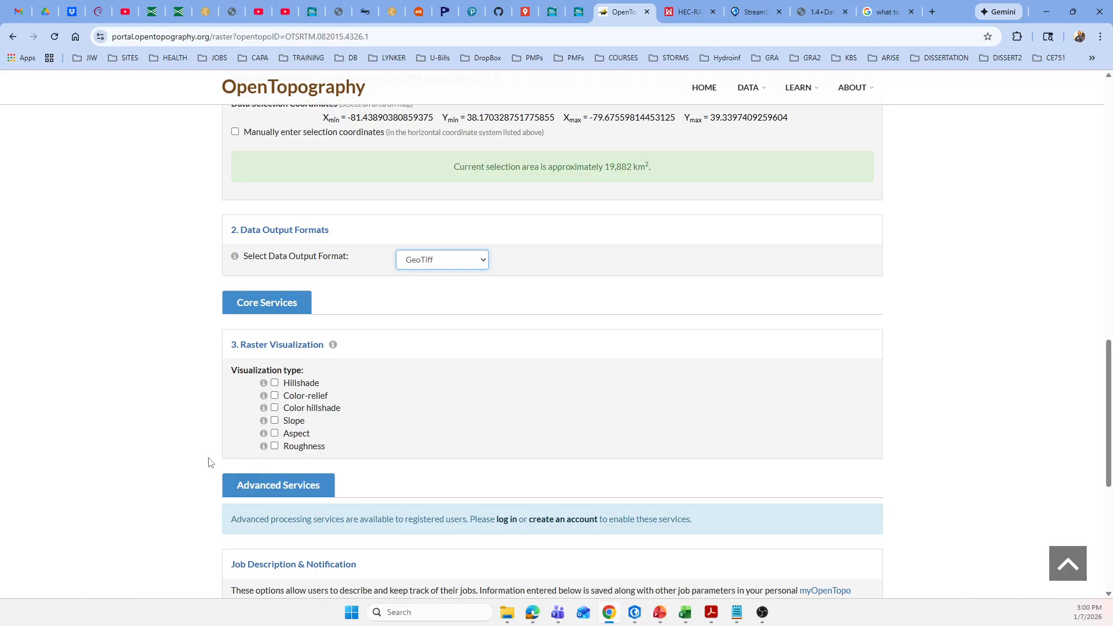
pyautogui.scroll(-1, 210, 462)
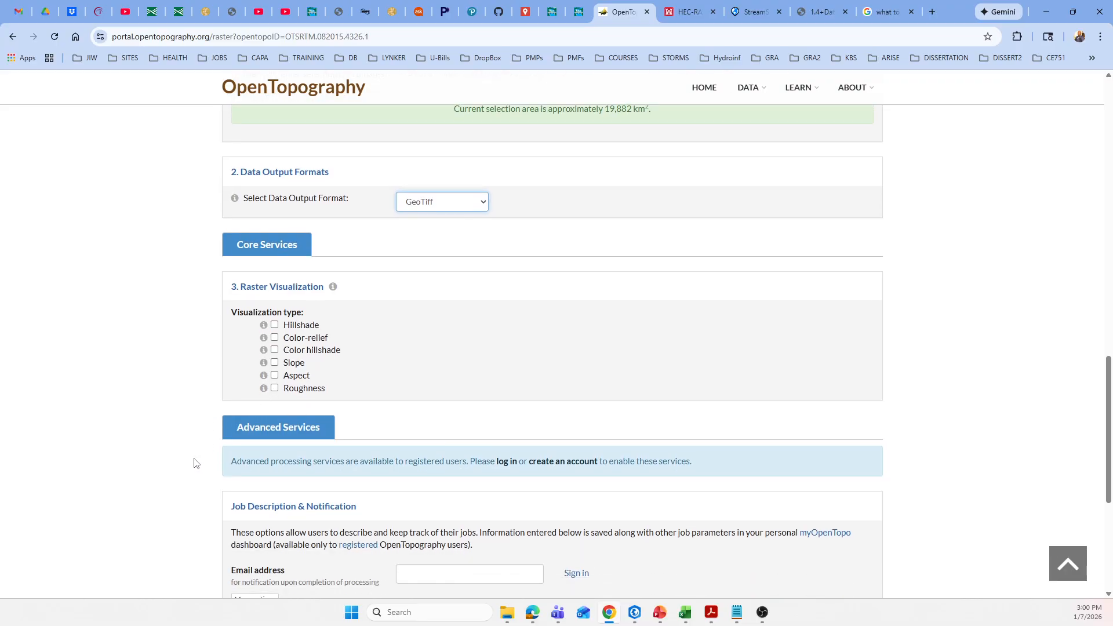
pyautogui.scroll(-3, 192, 464)
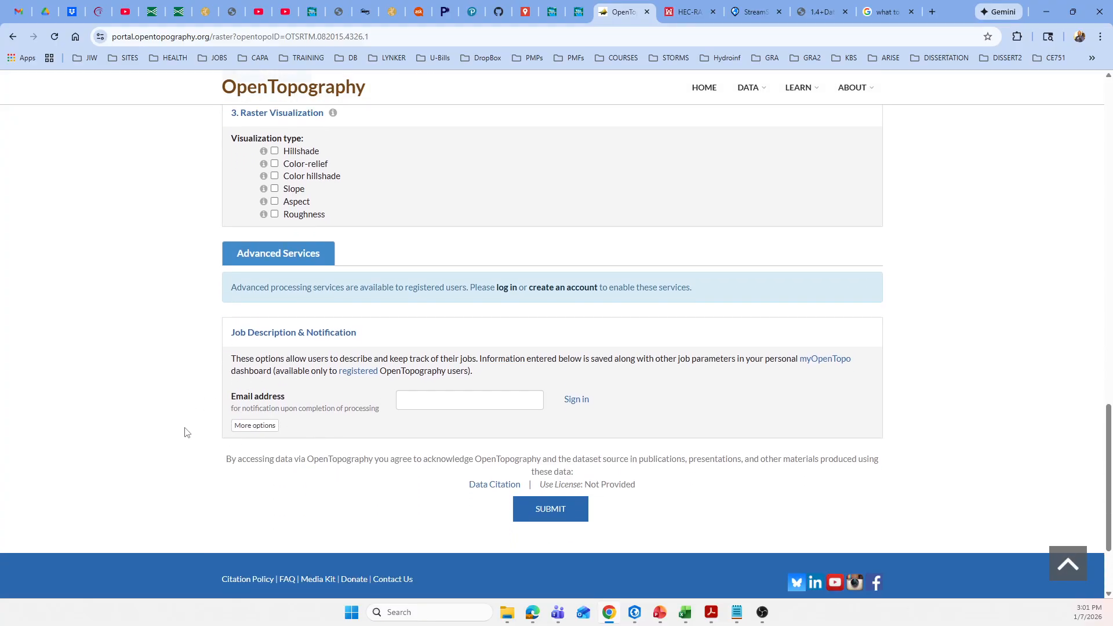
pyautogui.click(420, 398)
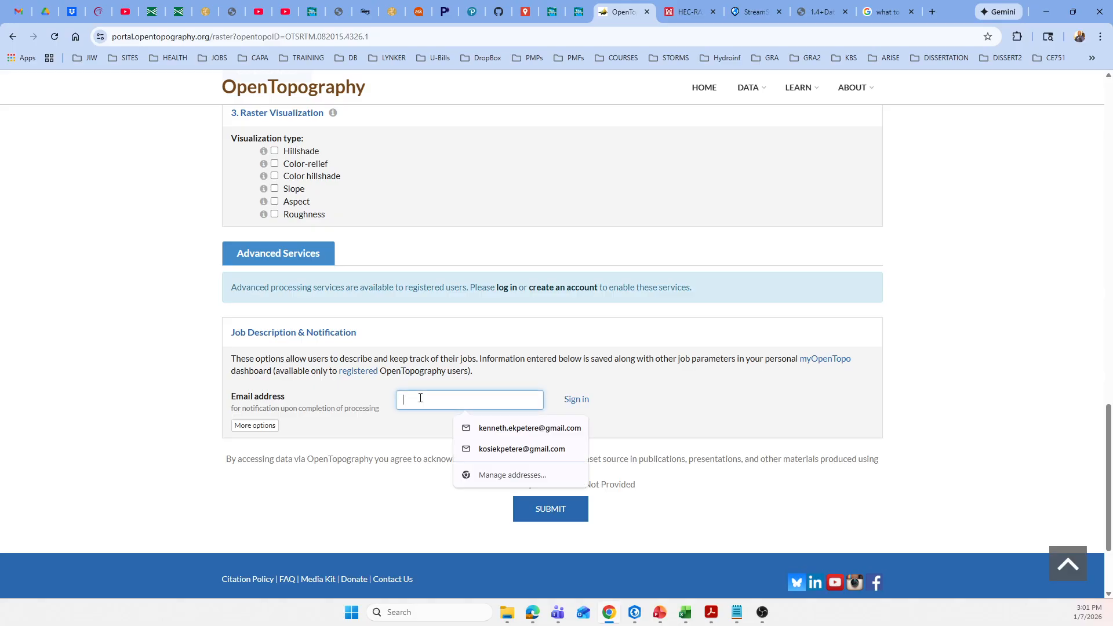
pyautogui.click(214, 411)
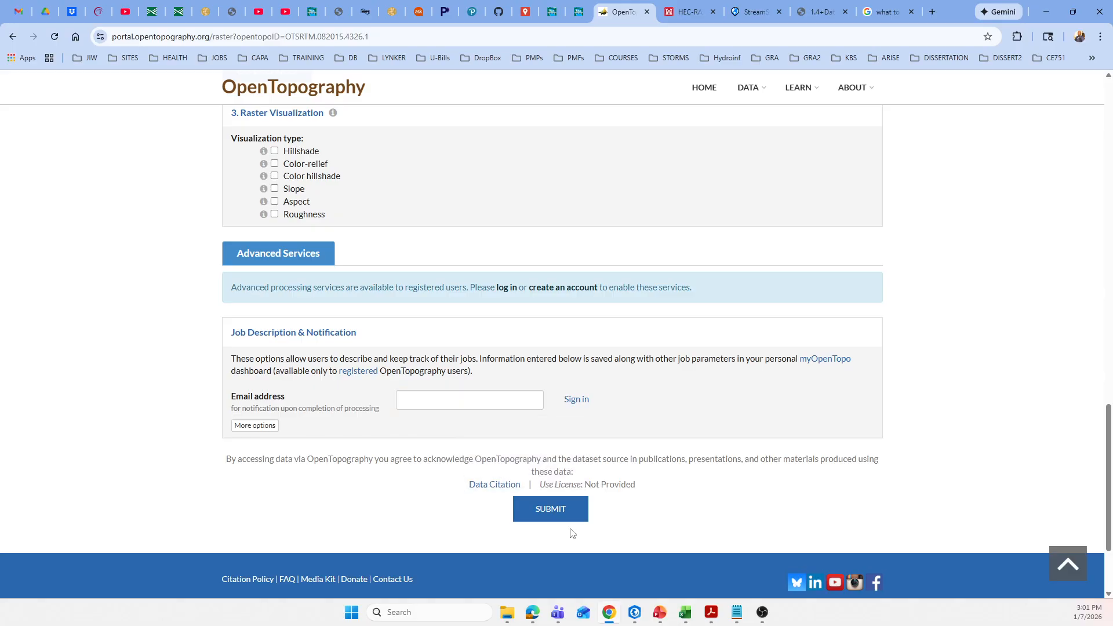
# Return to the SRTM GL1 dataset overview and review its description, platform and raster resolution above the map.
pyautogui.scroll(8, 956, 406)
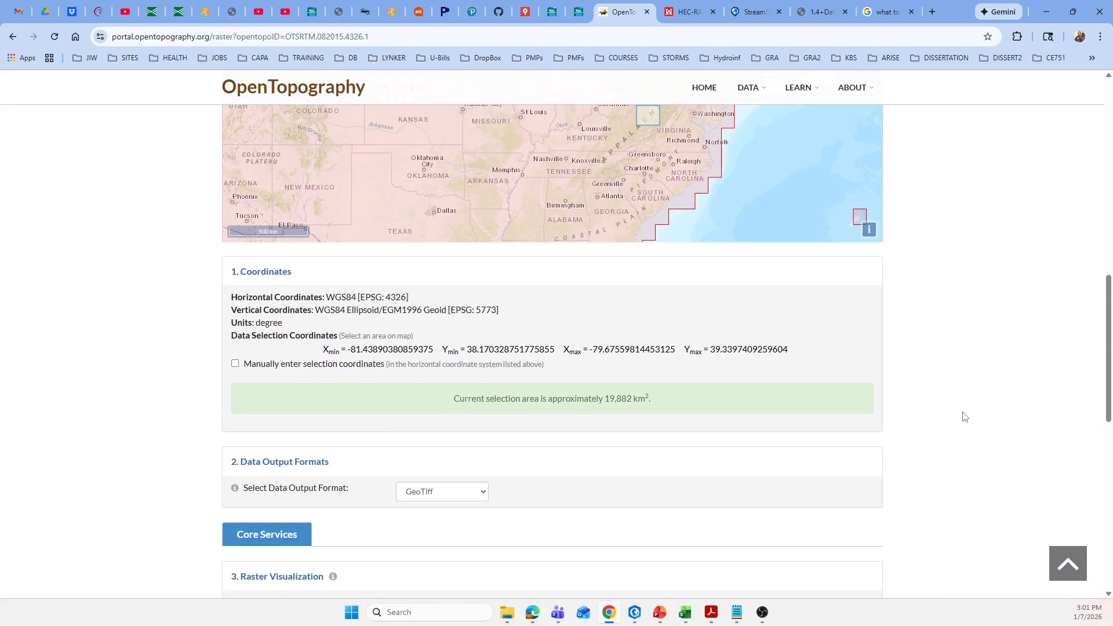
pyautogui.scroll(10, 963, 416)
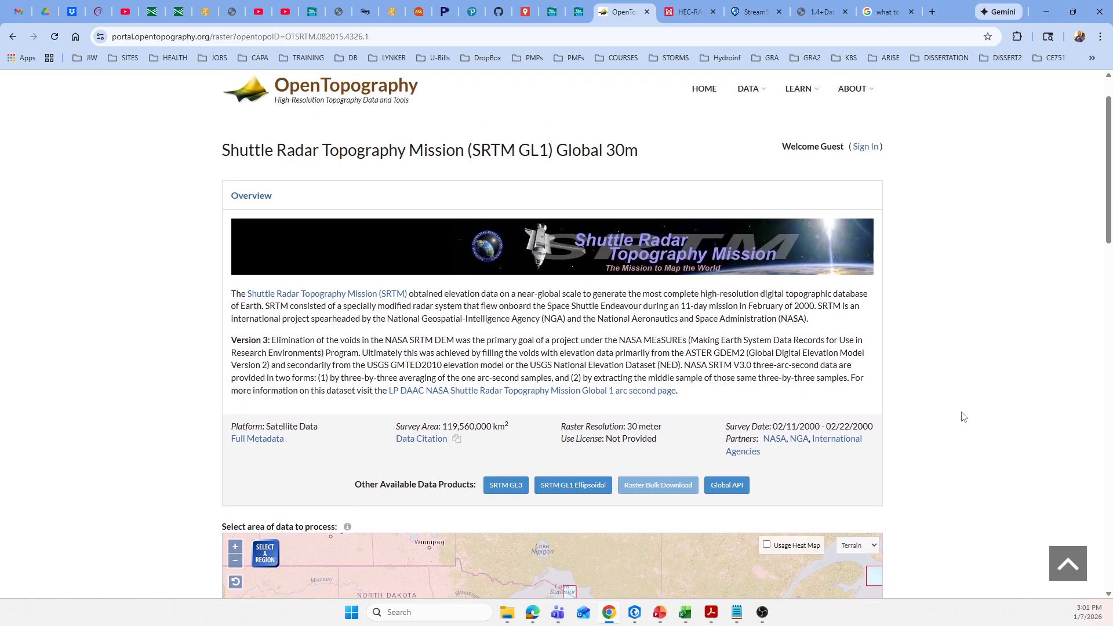
pyautogui.scroll(1, 964, 416)
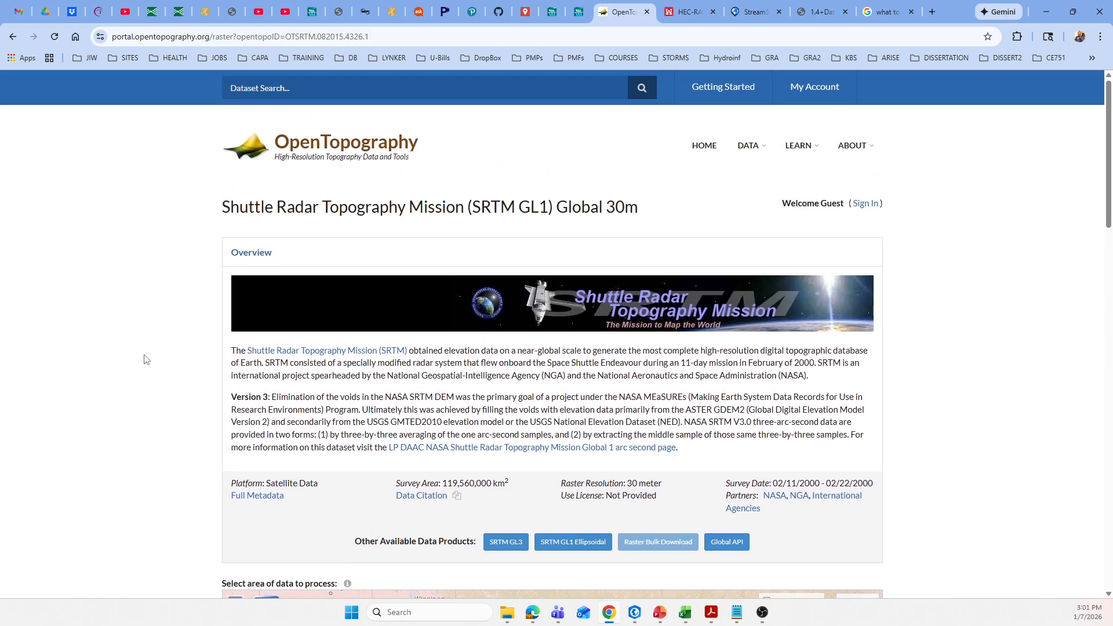
pyautogui.scroll(-4, 195, 419)
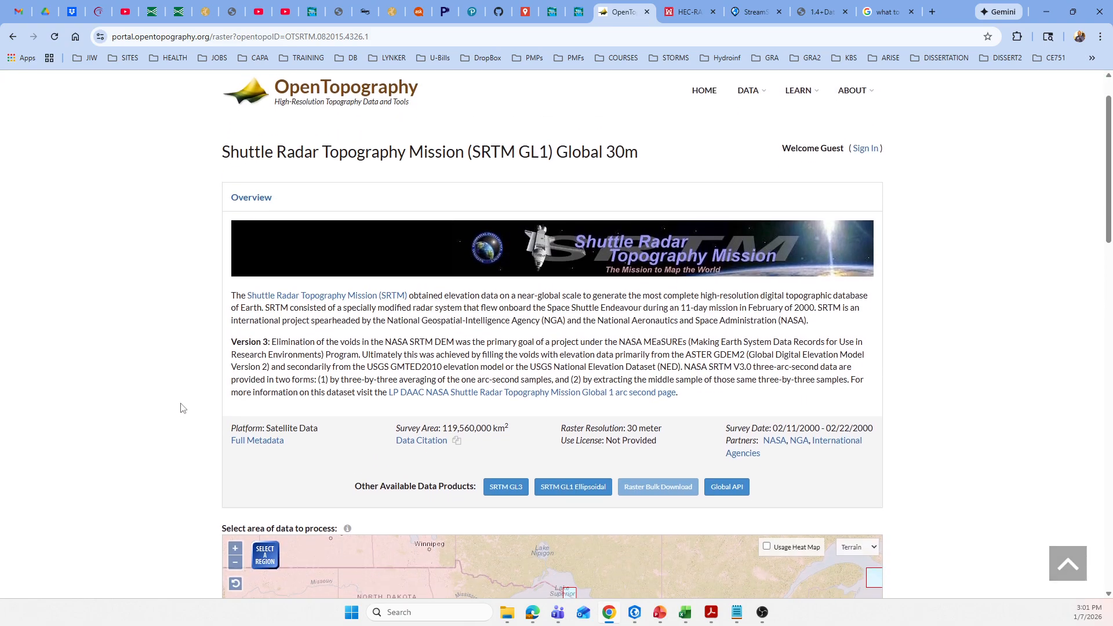
# Switch to the Ironto-GIS project in ArcGIS Pro and examine LidarDEM.tif around the culvert line crossing the highway.
pyautogui.click(634, 613)
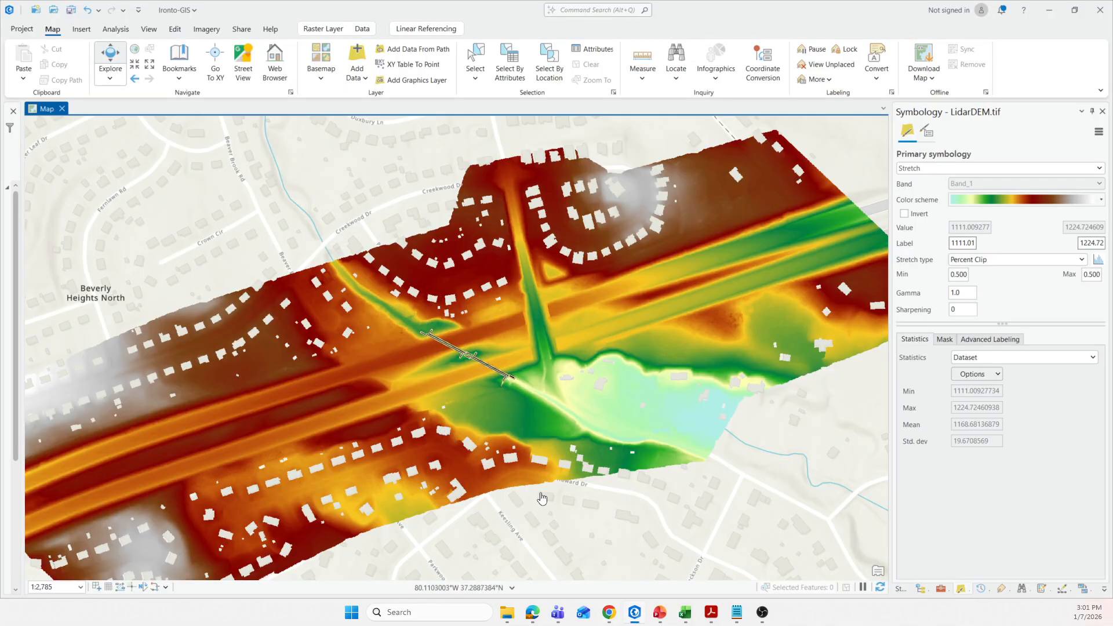
pyautogui.scroll(2, 514, 500)
pyautogui.scroll(-1, 477, 447)
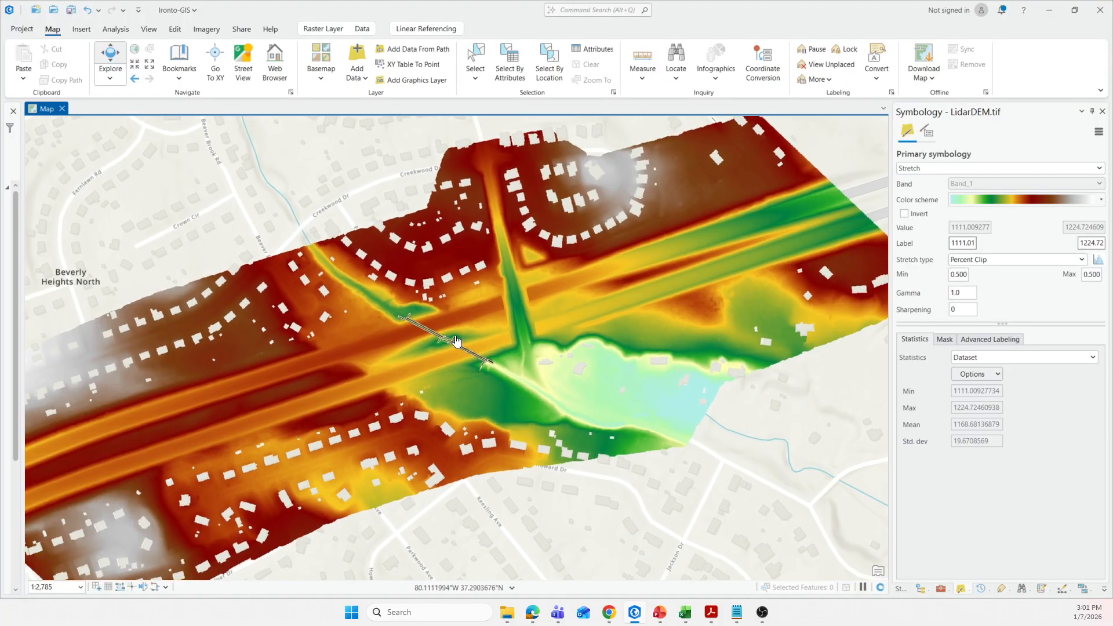
pyautogui.scroll(4, 447, 341)
pyautogui.scroll(-1, 425, 343)
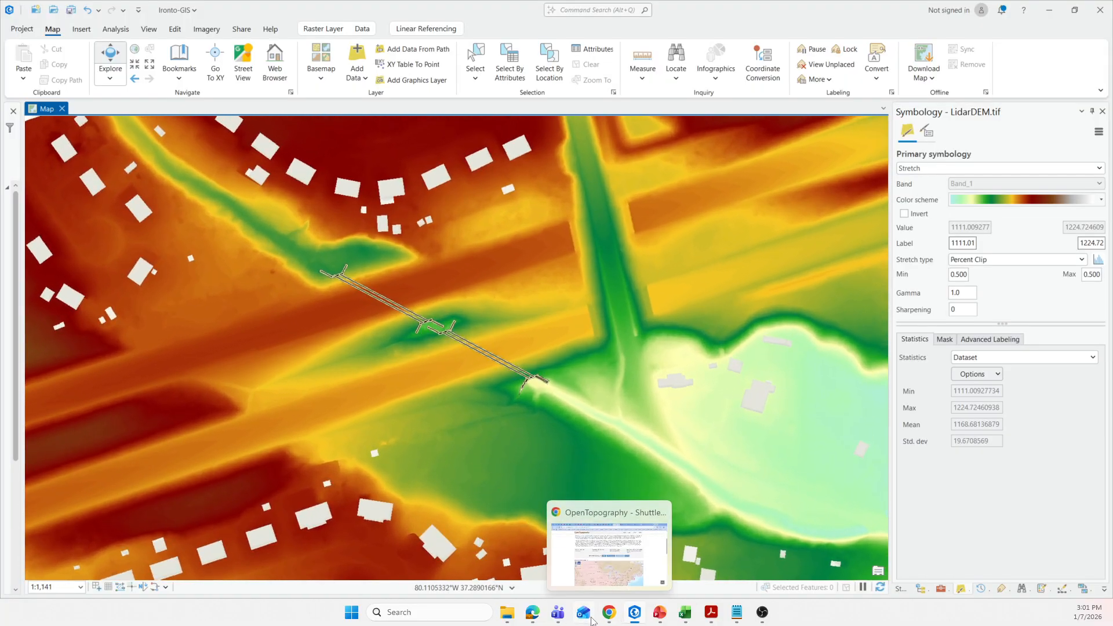
# Switch back to OpenTopography in Chrome, return to the Data Catalog and examine the Global & Regional DEM list, including the USGS 1 meter Digital Elevation Model.
pyautogui.moveTo(661, 622)
pyautogui.click(603, 590)
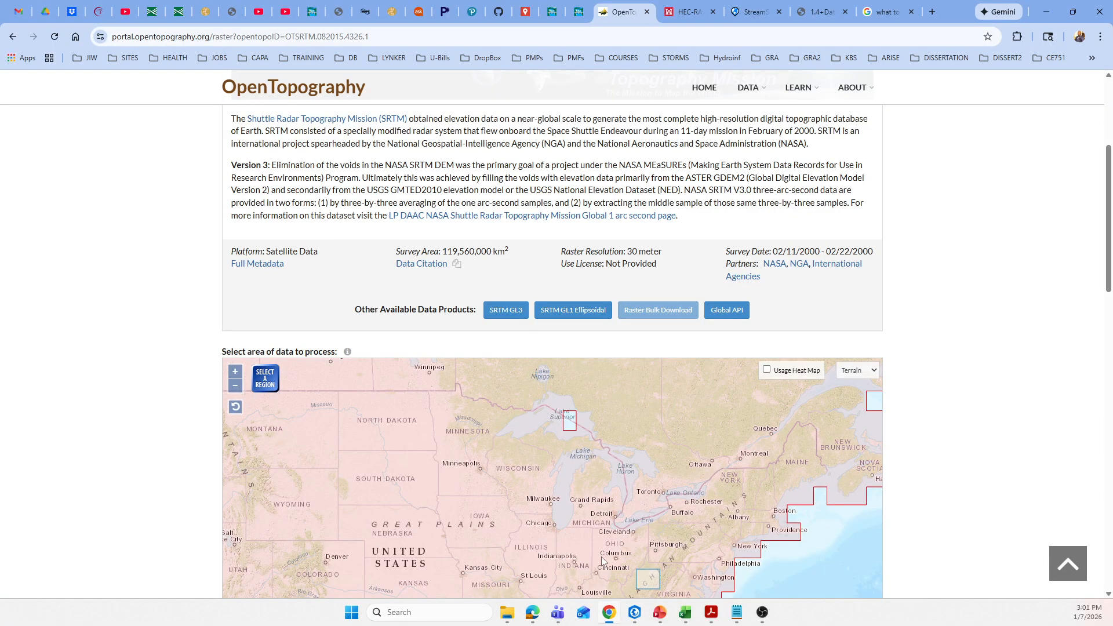
pyautogui.click(13, 36)
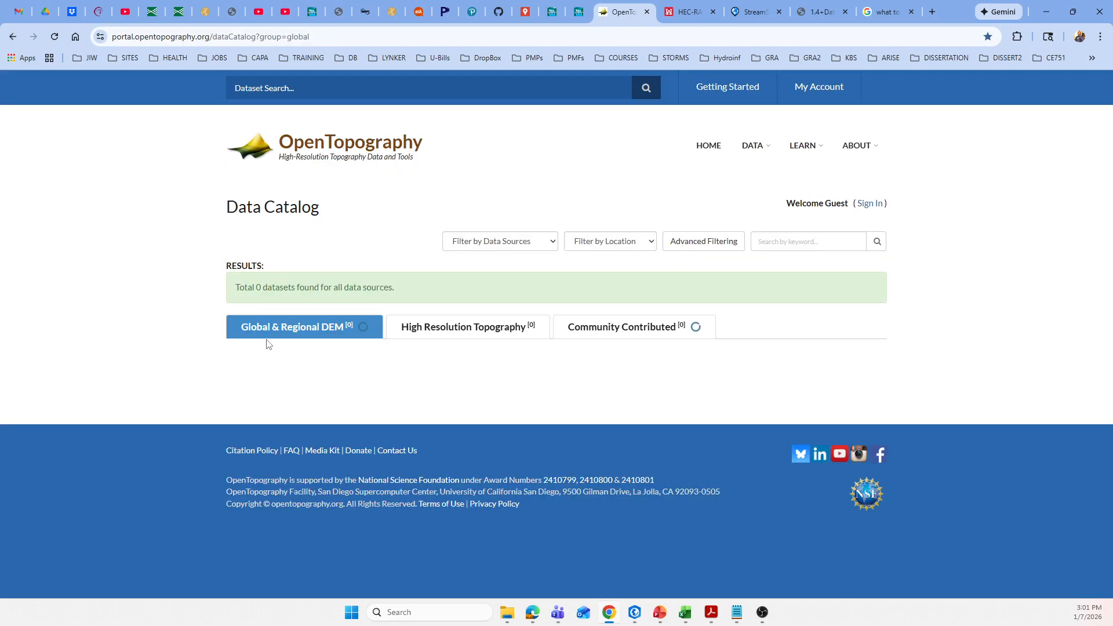
pyautogui.scroll(-6, 455, 400)
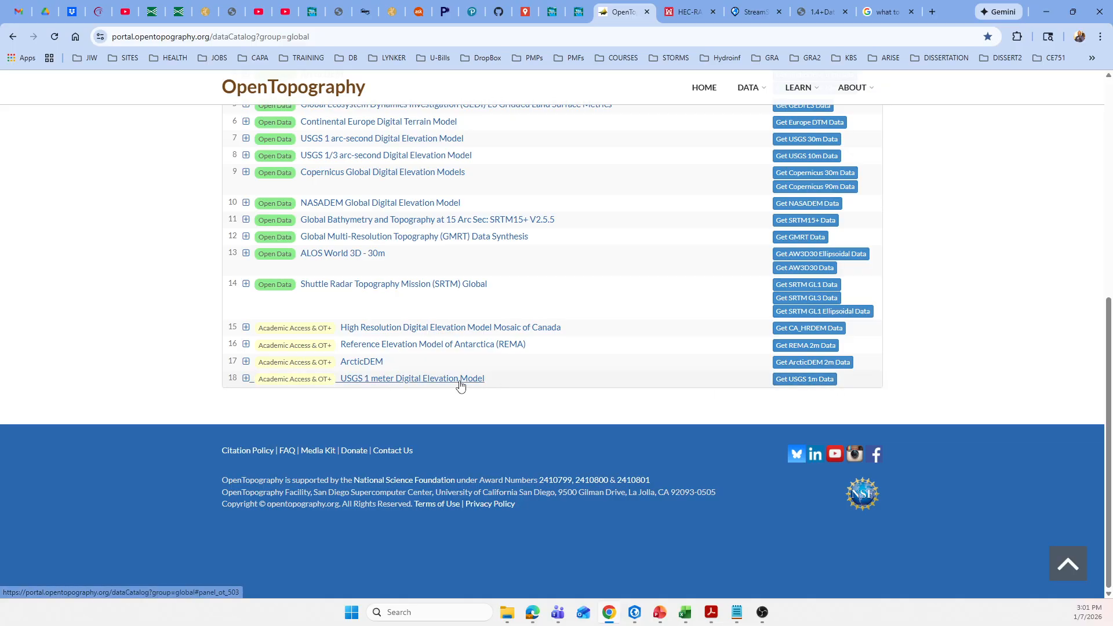
pyautogui.scroll(2, 304, 378)
pyautogui.scroll(2, 305, 378)
pyautogui.scroll(-4, 306, 379)
pyautogui.scroll(4, 641, 392)
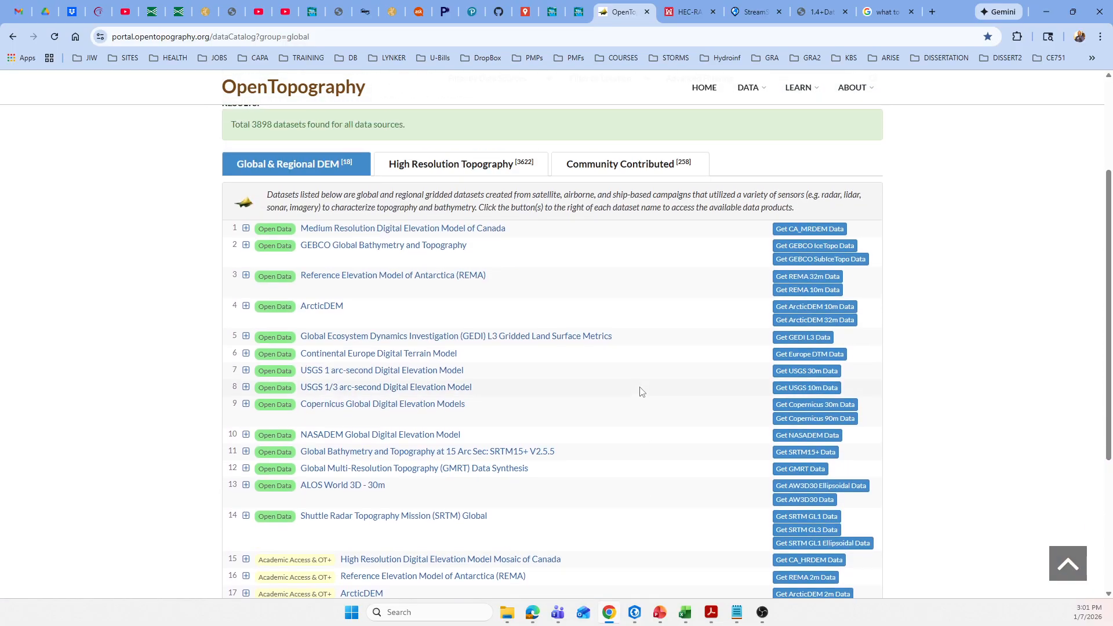
# Show the High Resolution Topography datasets in the Data Catalog and browse the OpenTopography-hosted list of lidar surveys with point cloud and raster data.
pyautogui.click(426, 174)
pyautogui.scroll(-2, 418, 342)
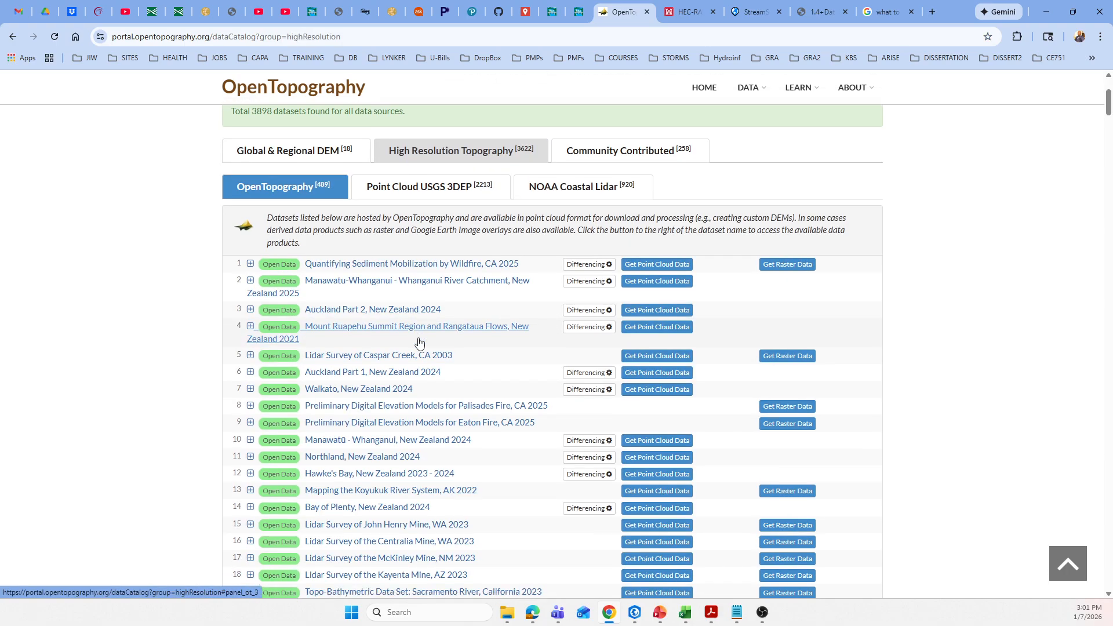
pyautogui.scroll(-3, 419, 342)
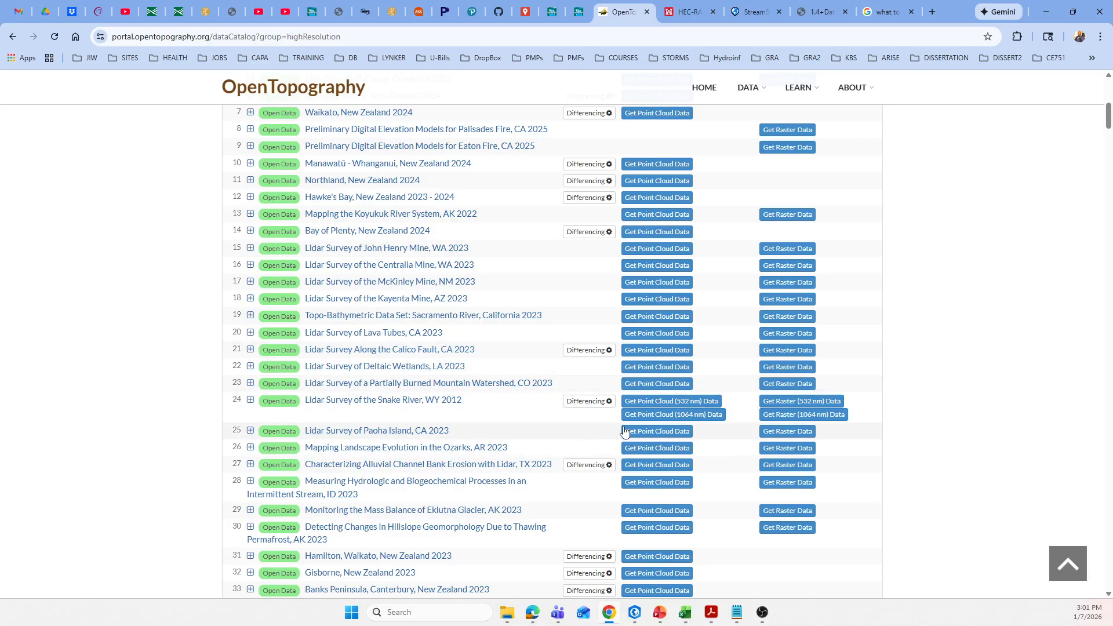
pyautogui.scroll(-6, 426, 397)
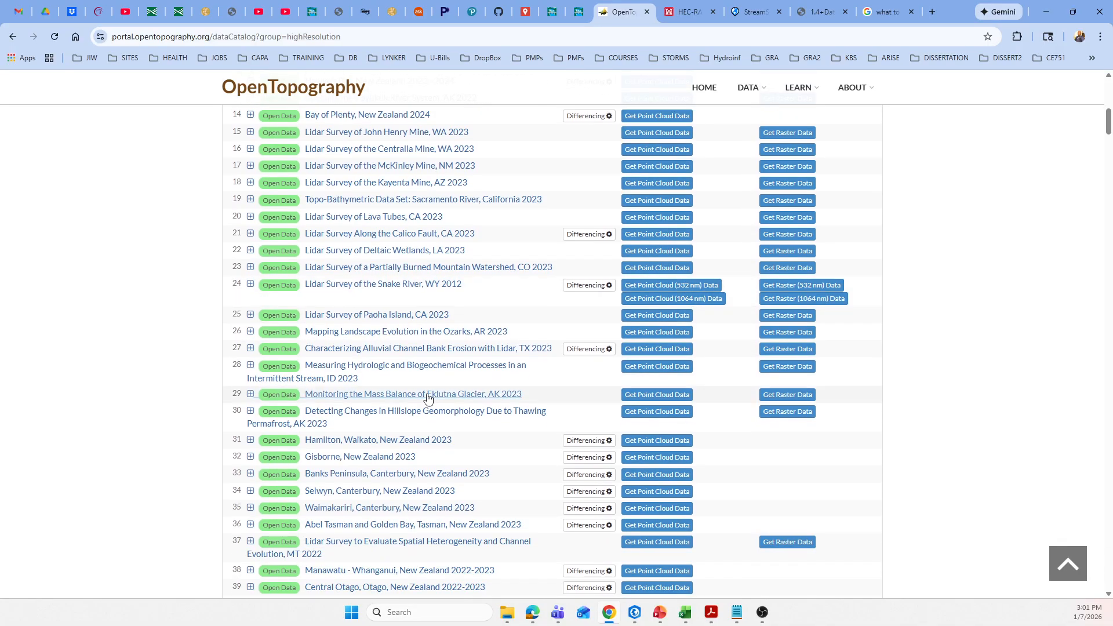
pyautogui.scroll(-8, 427, 398)
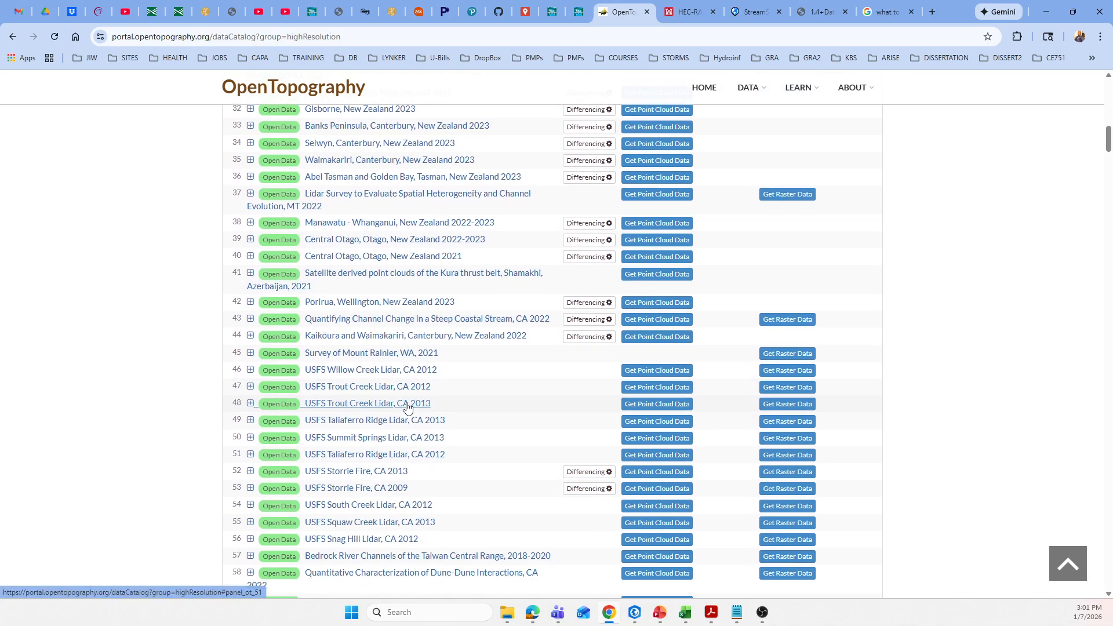
pyautogui.scroll(-8, 408, 405)
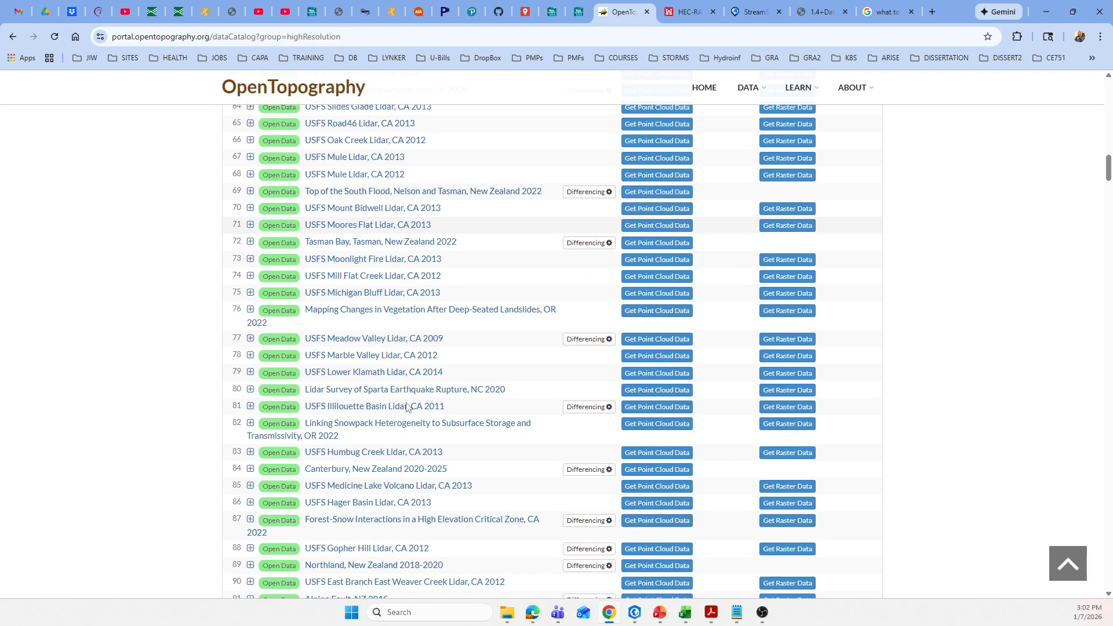
pyautogui.scroll(-20, 404, 407)
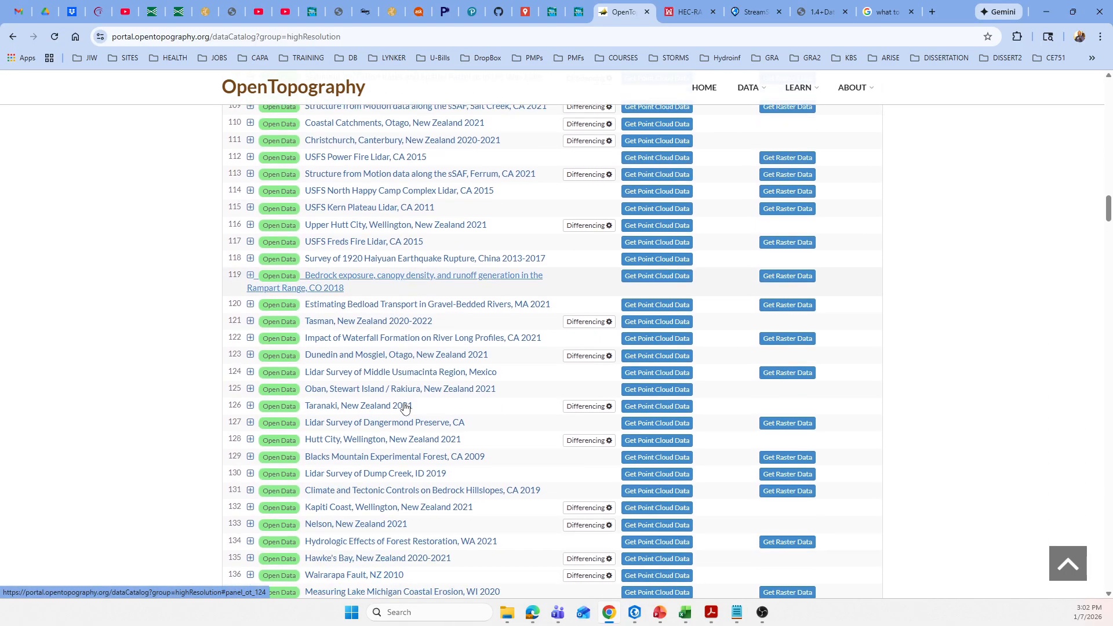
pyautogui.scroll(-20, 404, 406)
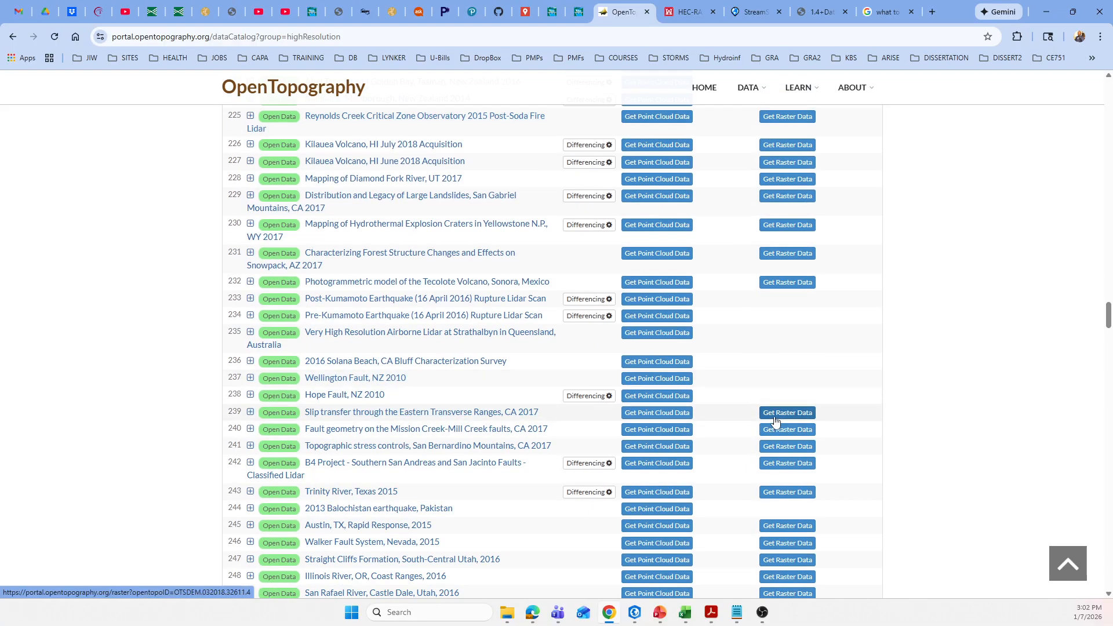
pyautogui.scroll(-4, 682, 416)
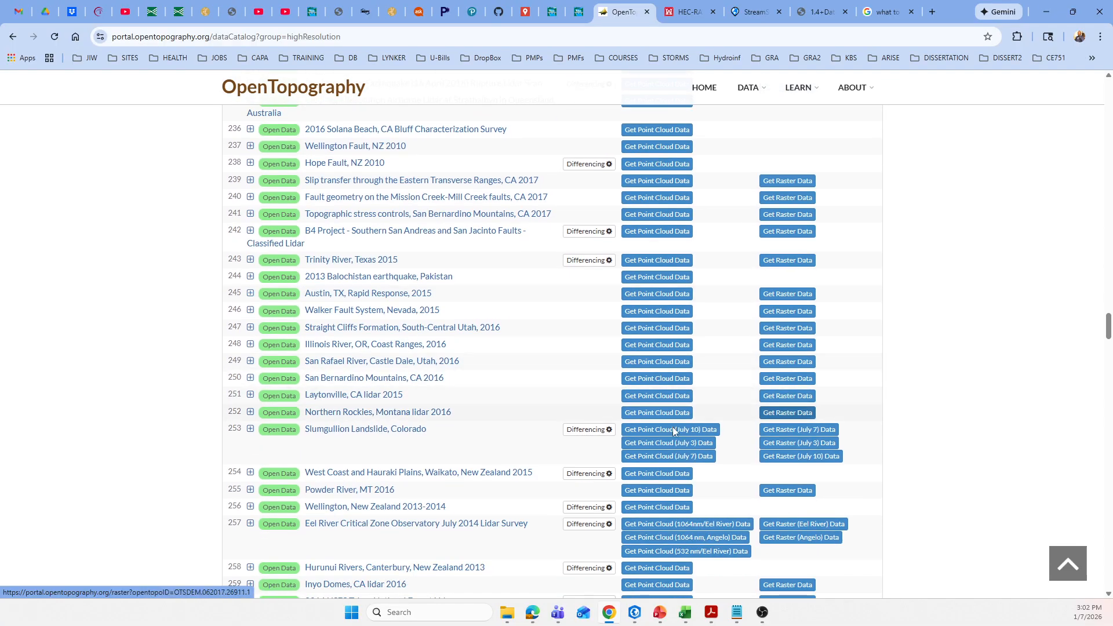
pyautogui.scroll(-8, 425, 446)
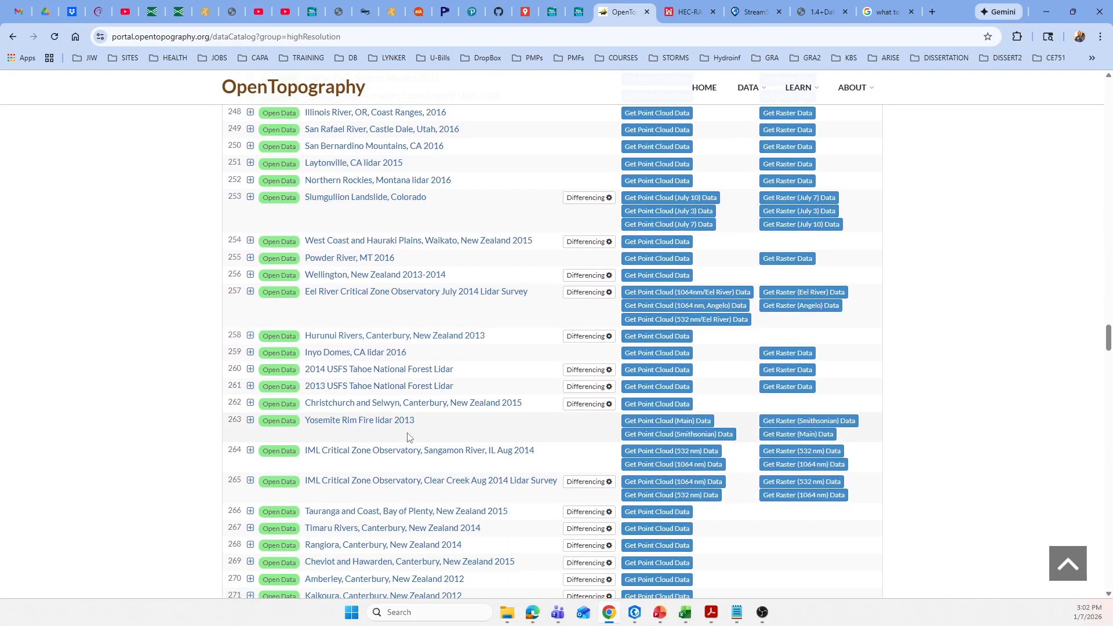
pyautogui.scroll(-5, 406, 437)
pyautogui.scroll(3, 406, 437)
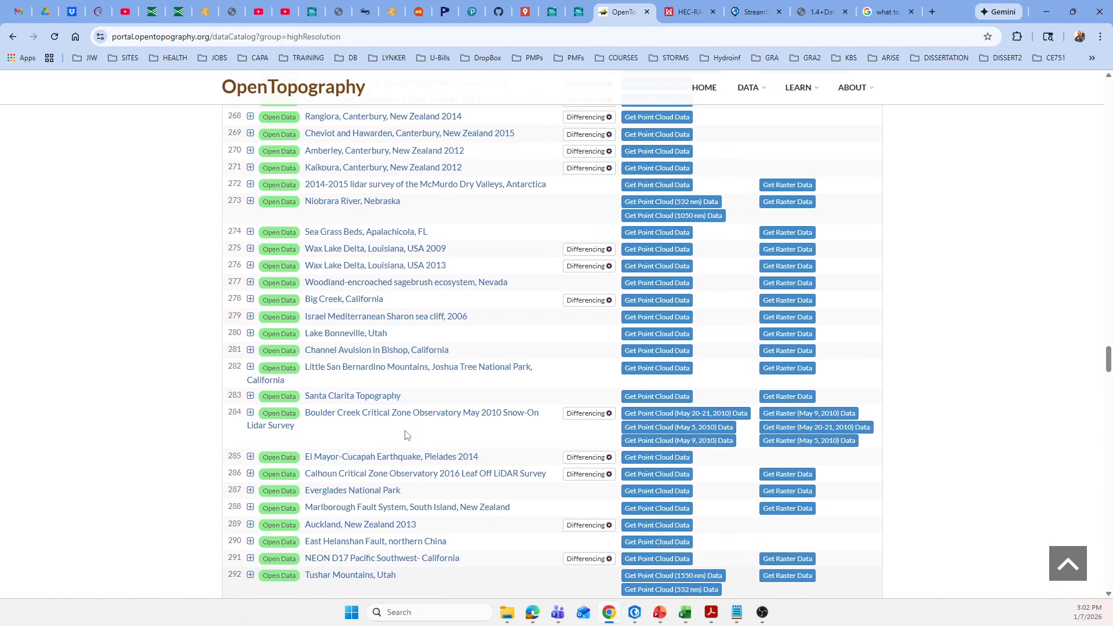
pyautogui.scroll(-5, 403, 436)
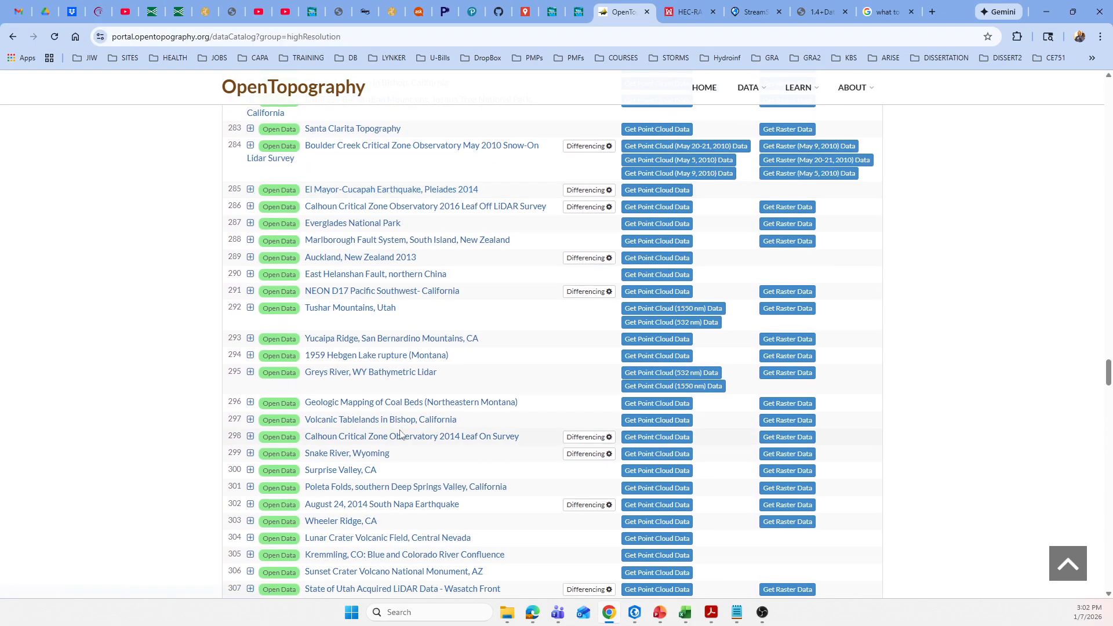
pyautogui.scroll(-6, 399, 435)
pyautogui.scroll(-10, 399, 434)
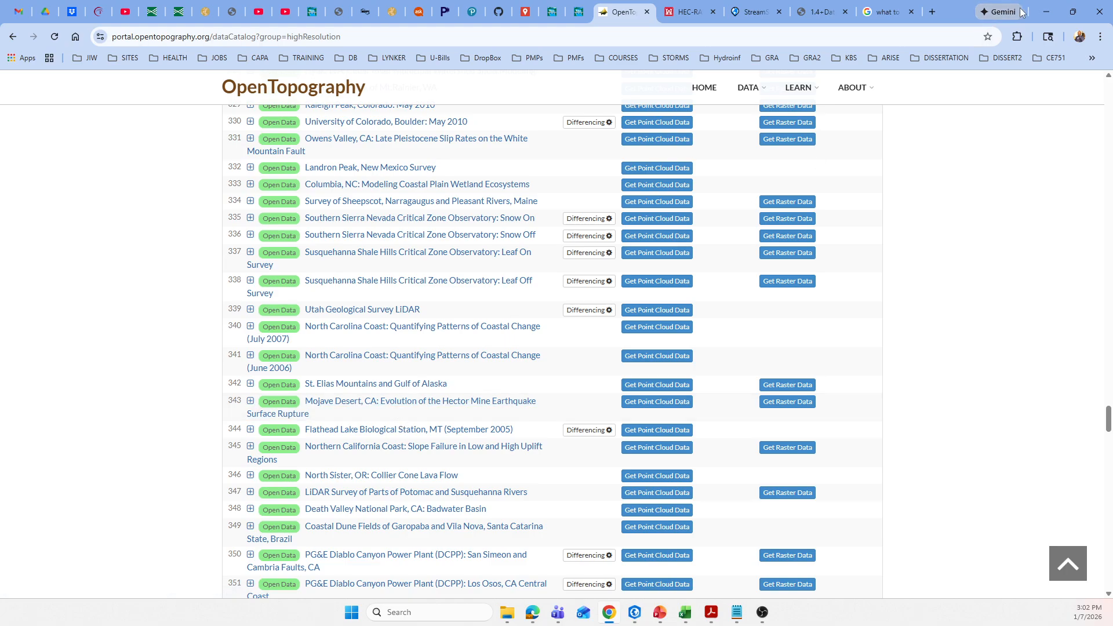
# Switch to the Ironto-GIS project in ArcGIS Pro and examine LidarDEM.tif along the stream channel upstream of the highway and around its northern edge.
pyautogui.click(1043, 10)
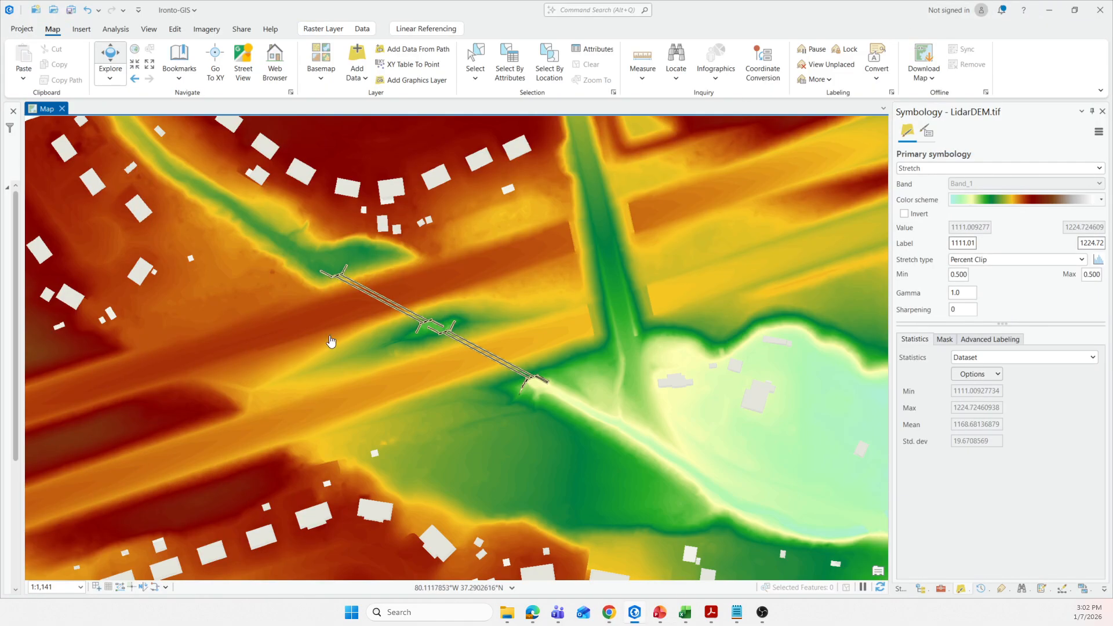
pyautogui.scroll(1, 273, 326)
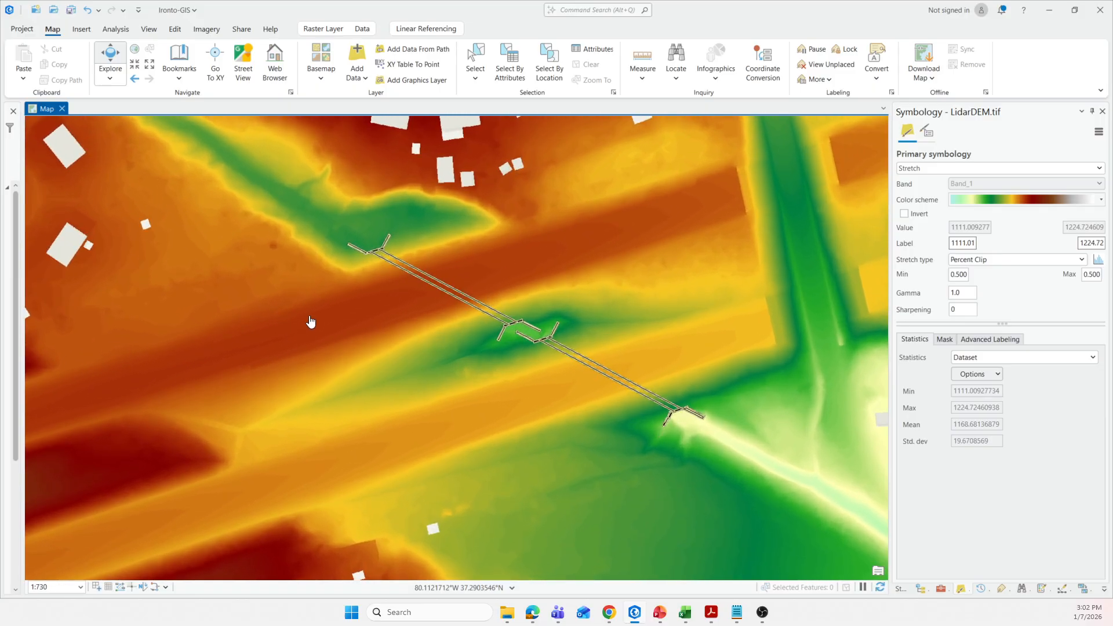
pyautogui.scroll(-1, 310, 321)
pyautogui.moveTo(262, 220); pyautogui.dragTo(312, 309)
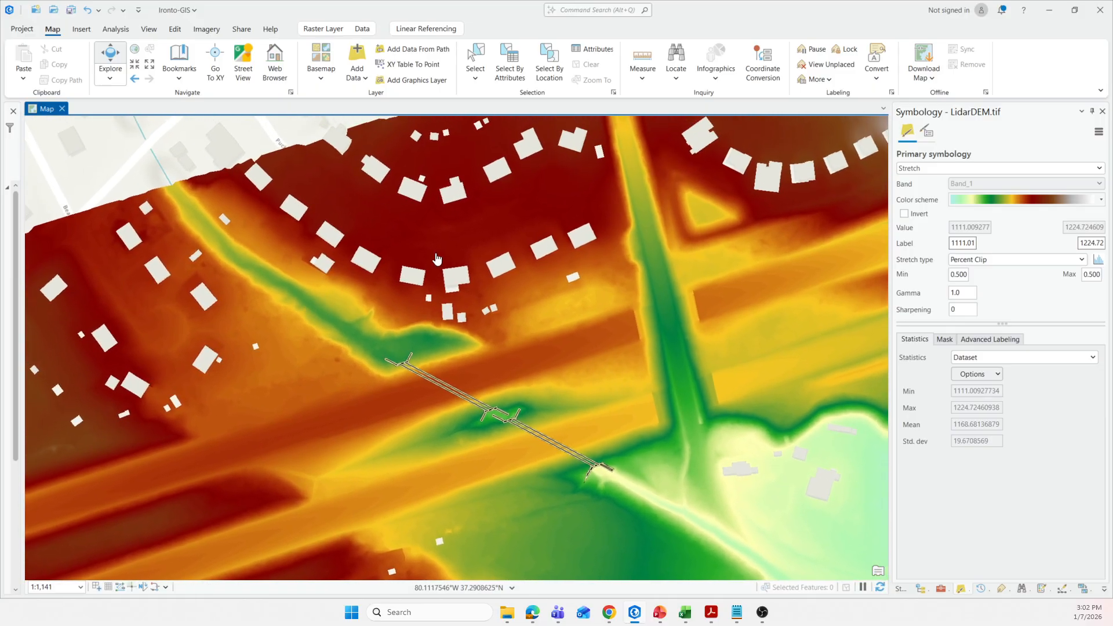
pyautogui.scroll(-2, 342, 213)
pyautogui.scroll(4, 205, 263)
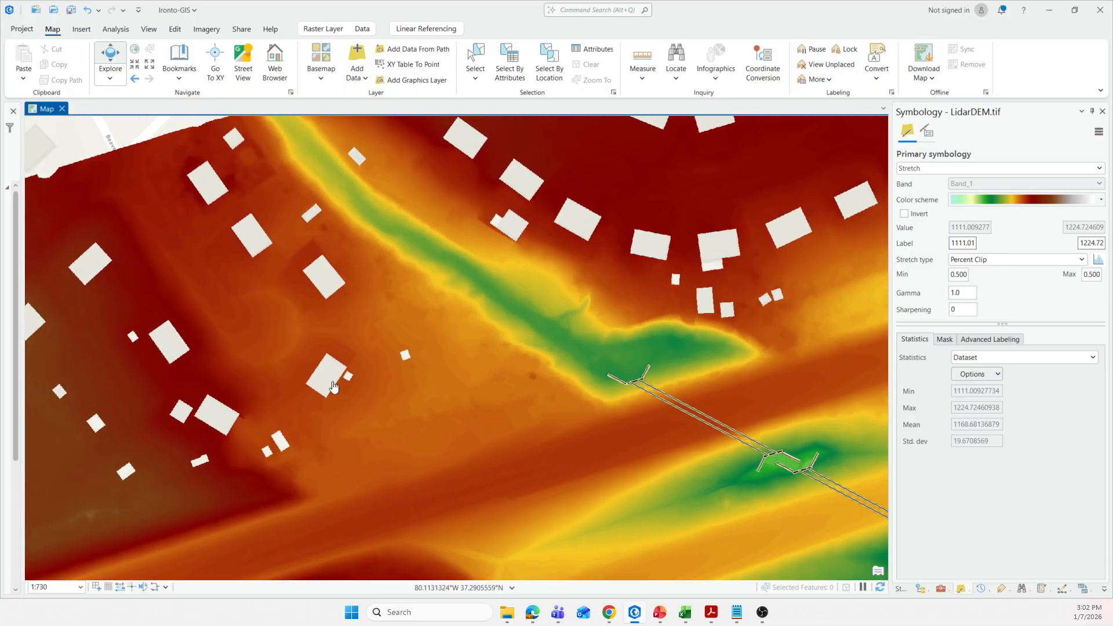
pyautogui.scroll(-1, 320, 384)
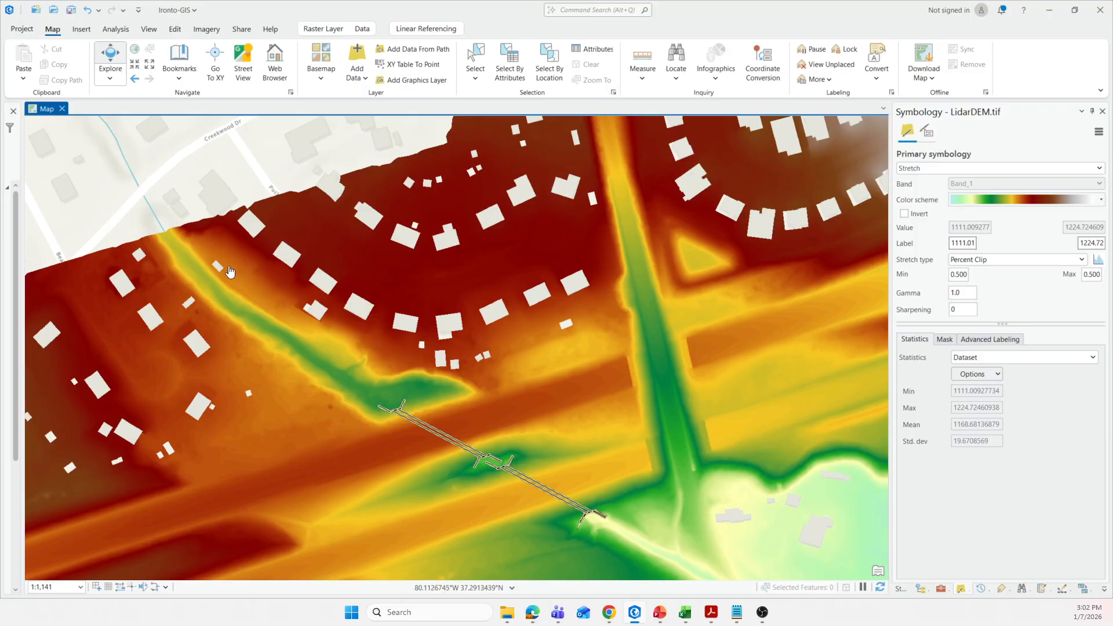
pyautogui.scroll(-2, 490, 411)
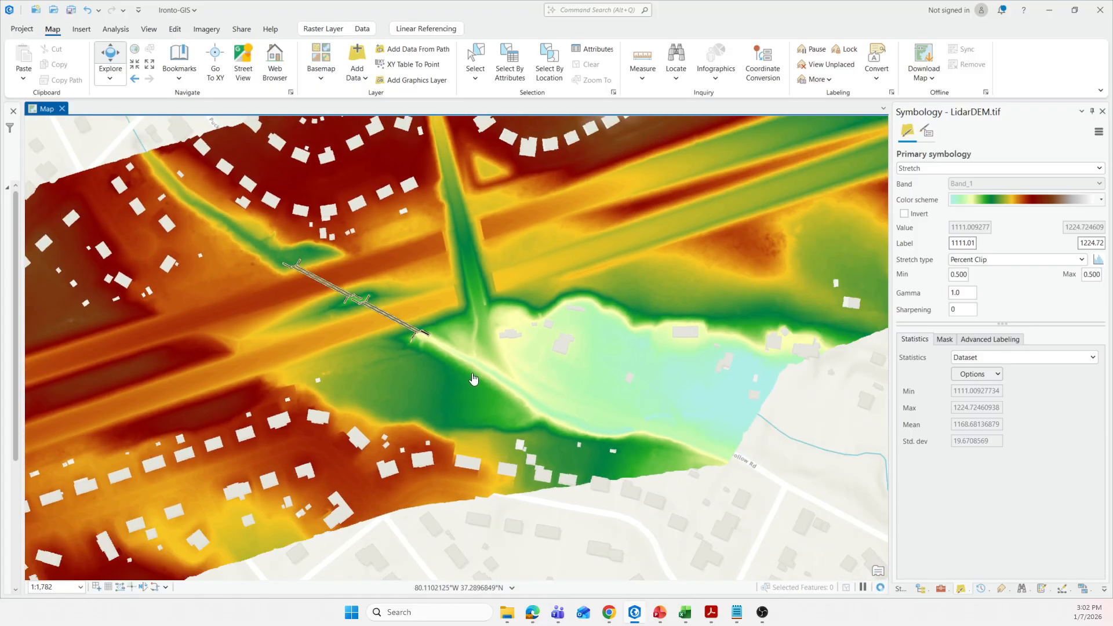
pyautogui.moveTo(448, 256); pyautogui.dragTo(460, 353)
pyautogui.moveTo(438, 207); pyautogui.dragTo(447, 267)
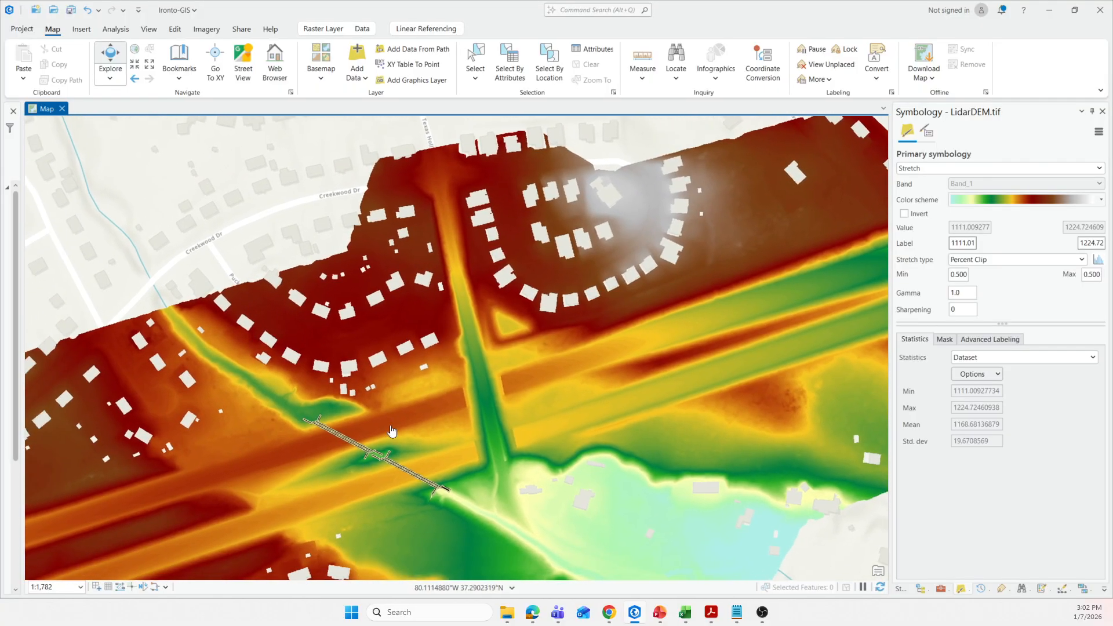
# Inspect the two culverts beneath the highway embankments on LidarDEM.tif, including the median between them and the upstream and downstream channels.
pyautogui.scroll(4, 399, 389)
pyautogui.scroll(3, 349, 399)
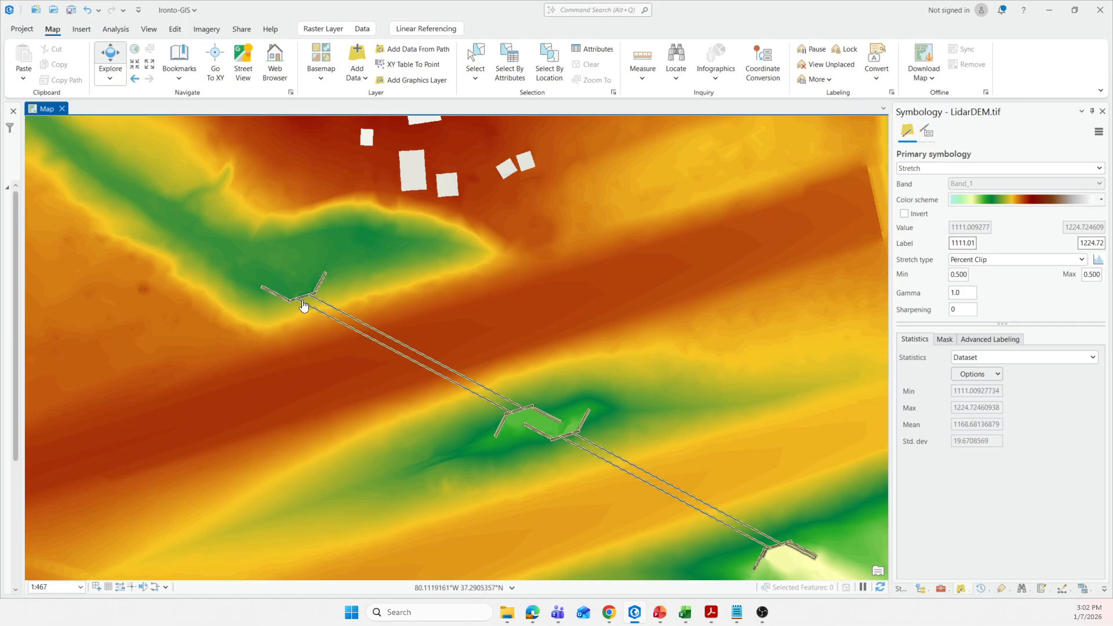
pyautogui.moveTo(494, 437); pyautogui.dragTo(411, 376)
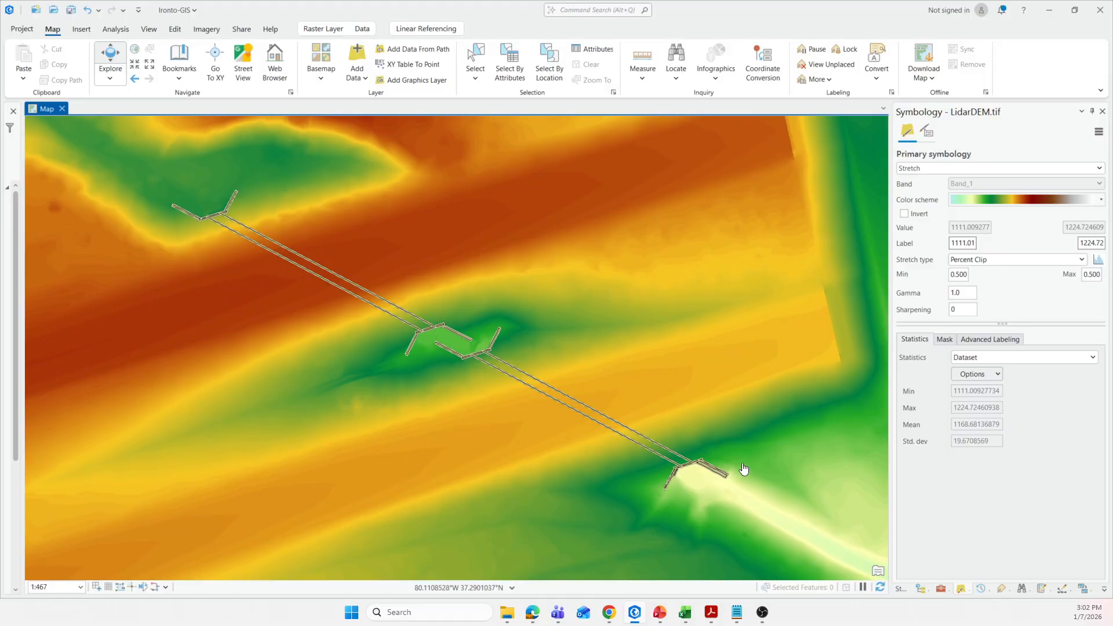
pyautogui.scroll(-3, 377, 330)
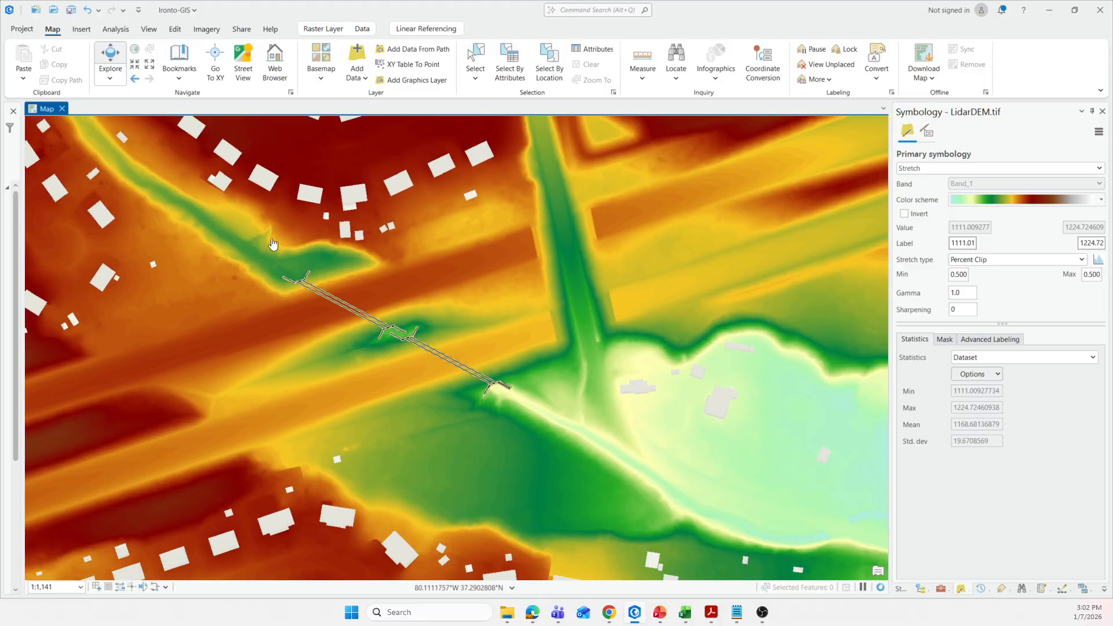
pyautogui.moveTo(270, 252); pyautogui.dragTo(355, 347)
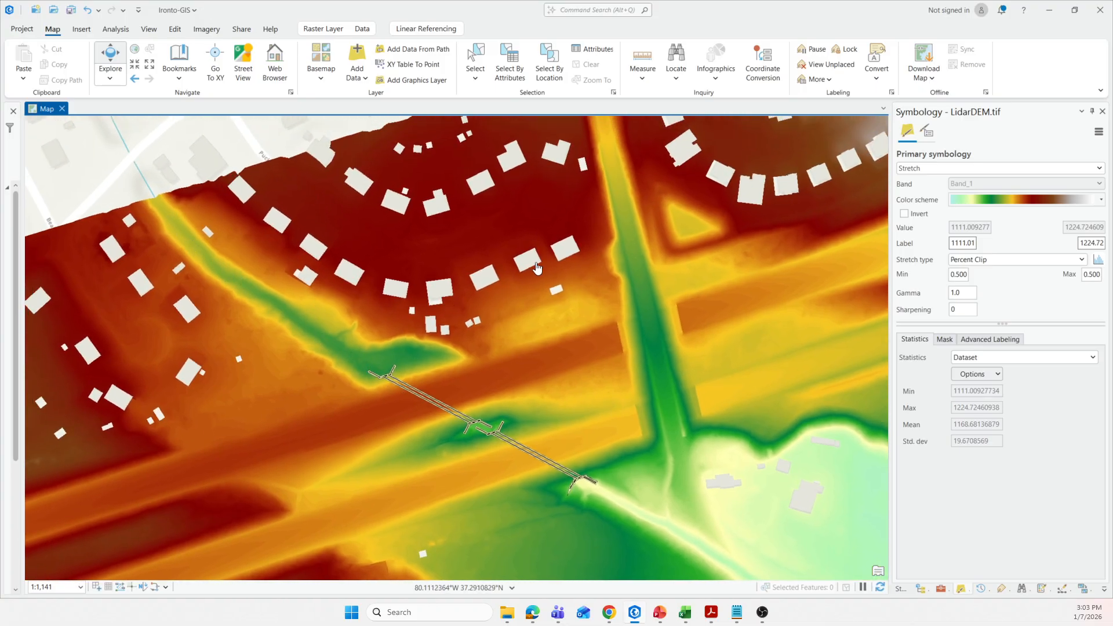
pyautogui.moveTo(313, 355); pyautogui.dragTo(309, 285)
pyautogui.scroll(-2, 283, 253)
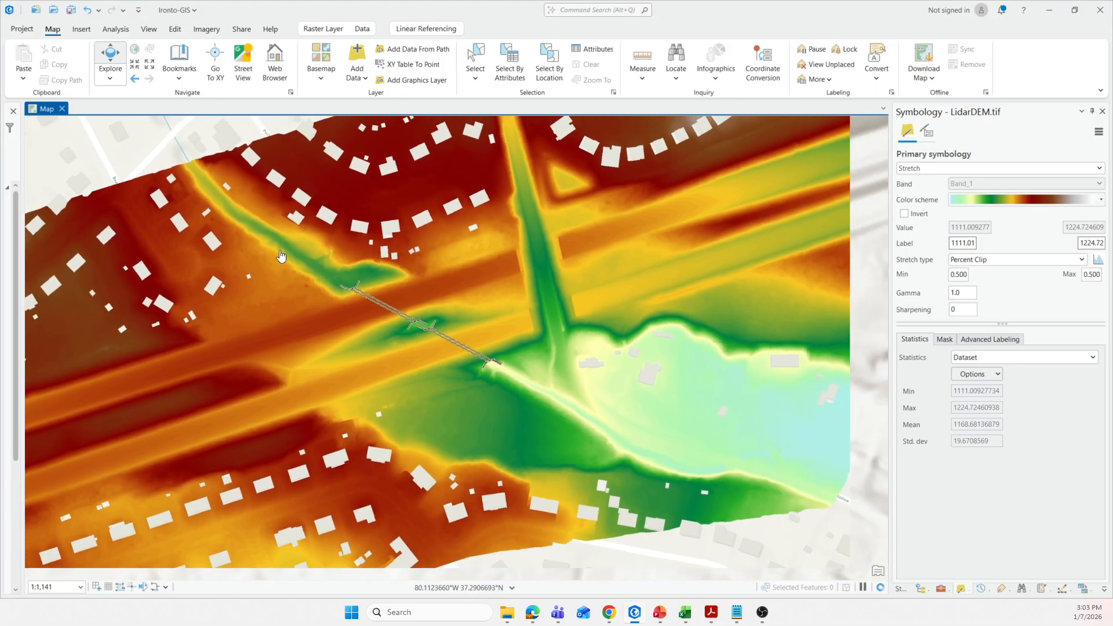
pyautogui.scroll(2, 316, 294)
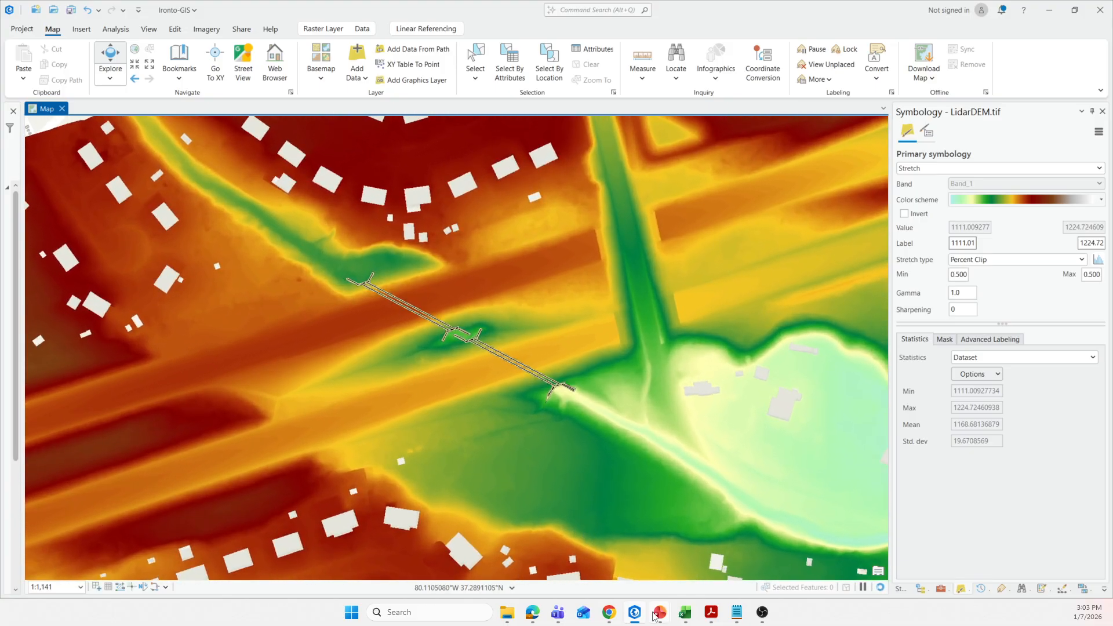
# Switch to the 1D-HEC-Model.pptx slide show in PowerPoint to view the Part 2 slide on folders, DEM download and data inspection.
pyautogui.moveTo(658, 614)
pyautogui.moveTo(574, 564)
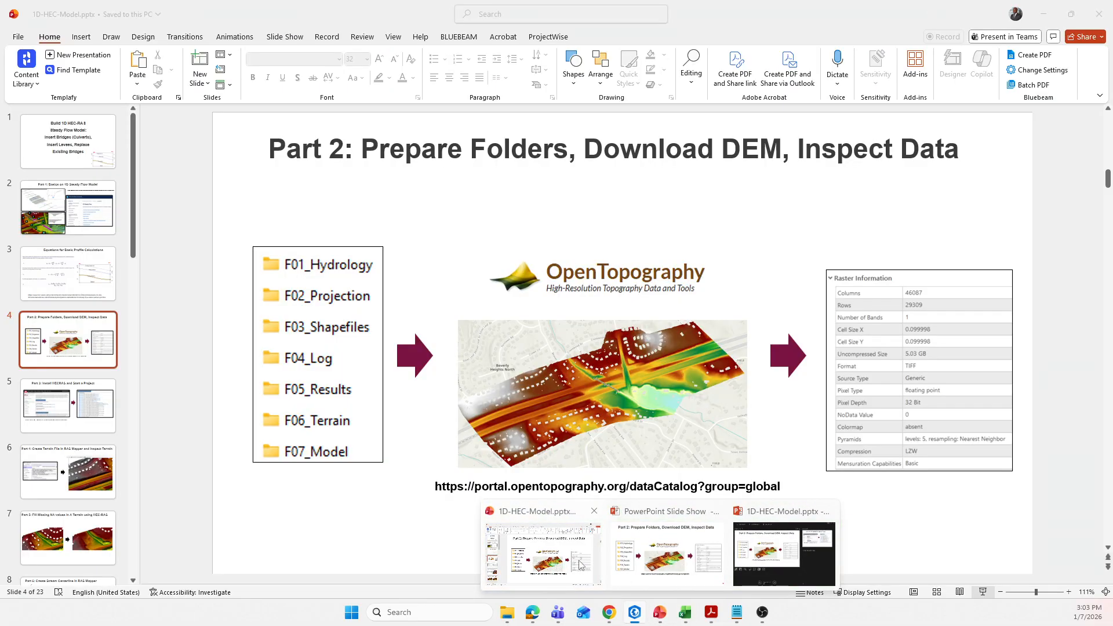
pyautogui.click(647, 542)
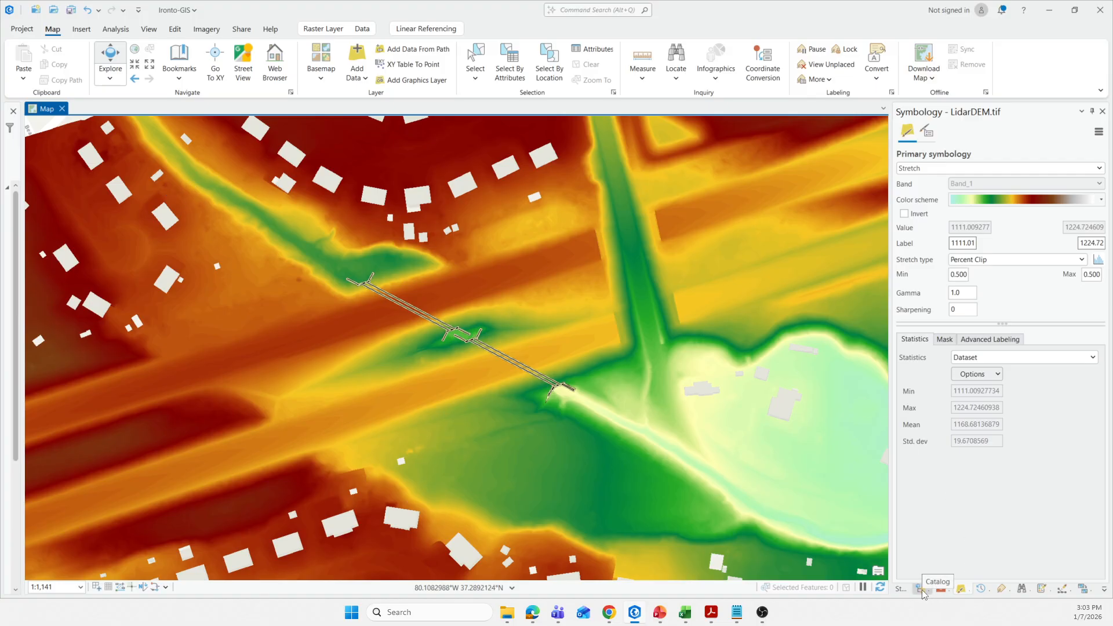
# Widen the layer list in ArcGIS Pro, open LidarDEM.tif's source properties, expand Raster Information and collapse Data Source.
pyautogui.moveTo(24, 255); pyautogui.dragTo(68, 252)
pyautogui.rightClick(49, 372)
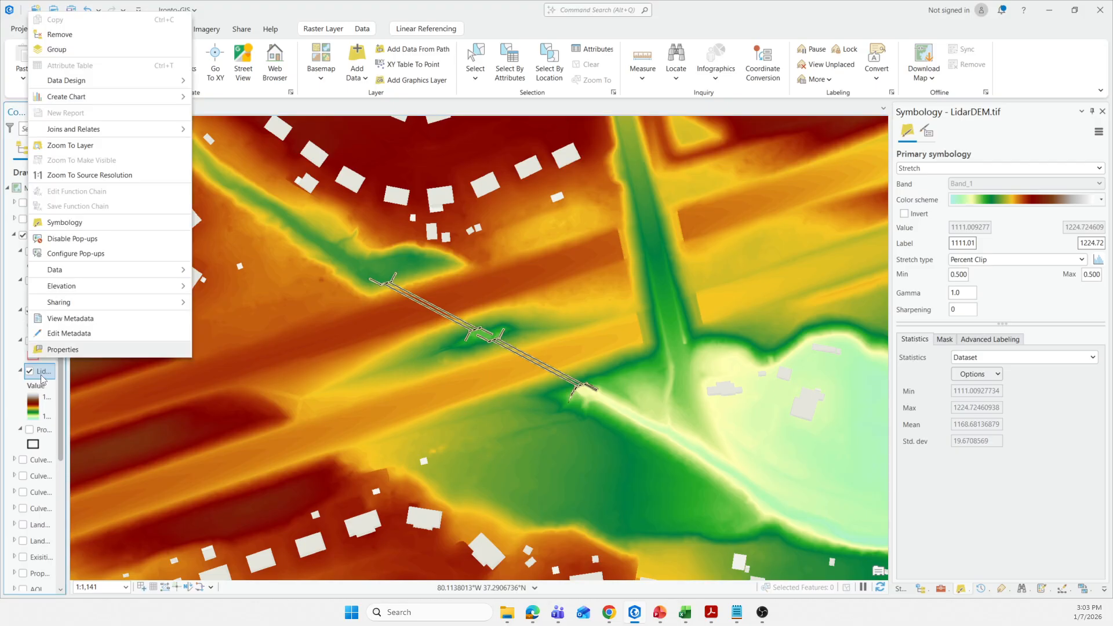
pyautogui.click(60, 350)
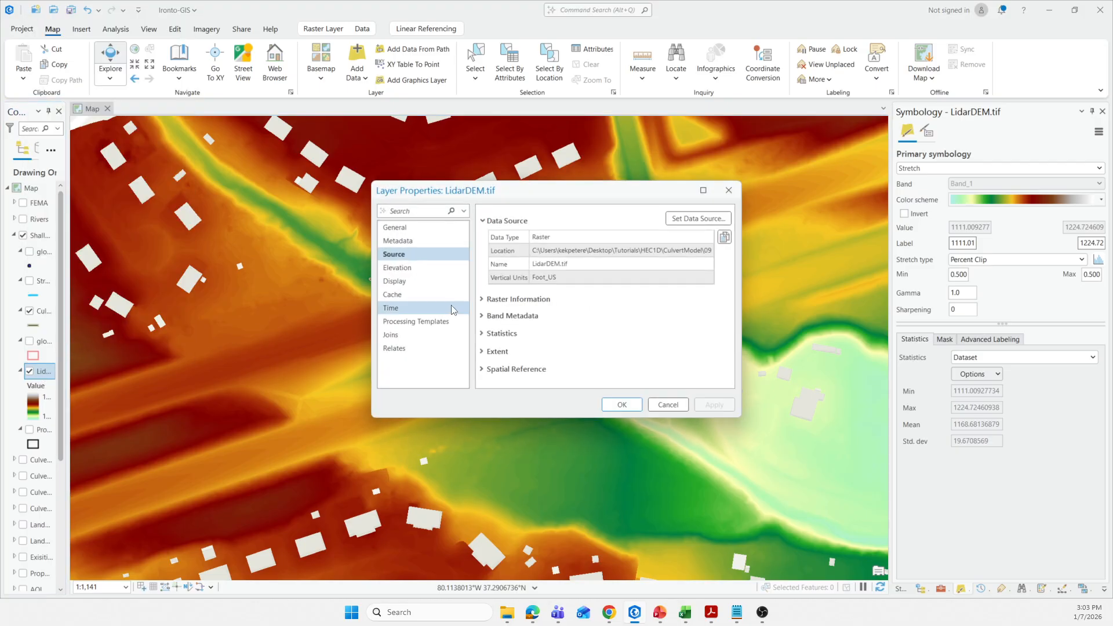
pyautogui.click(506, 300)
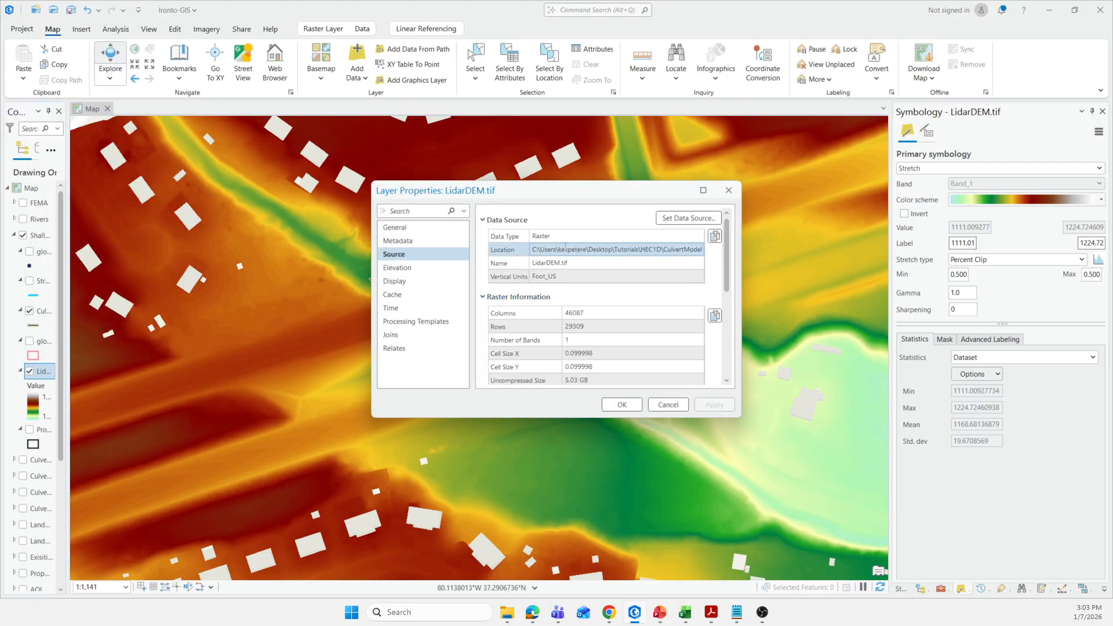
pyautogui.click(481, 221)
# Review LidarDEM.tif's raster information, including its cell size, format and pixel depth, and close the layer properties without changes.
pyautogui.scroll(-2, 609, 307)
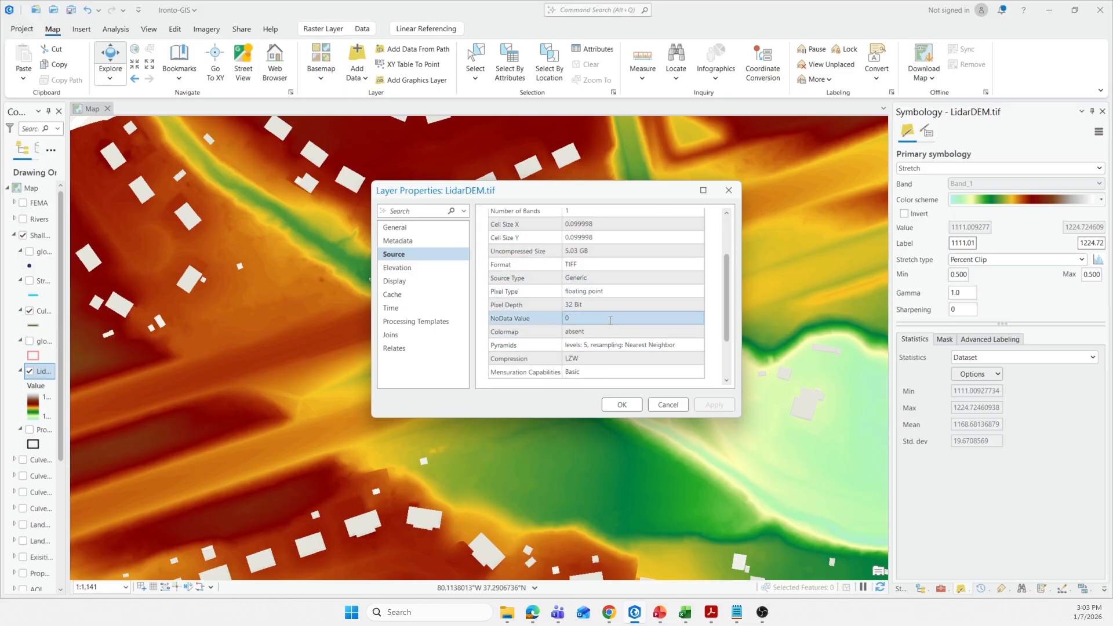
pyautogui.scroll(-2, 611, 333)
pyautogui.scroll(3, 610, 338)
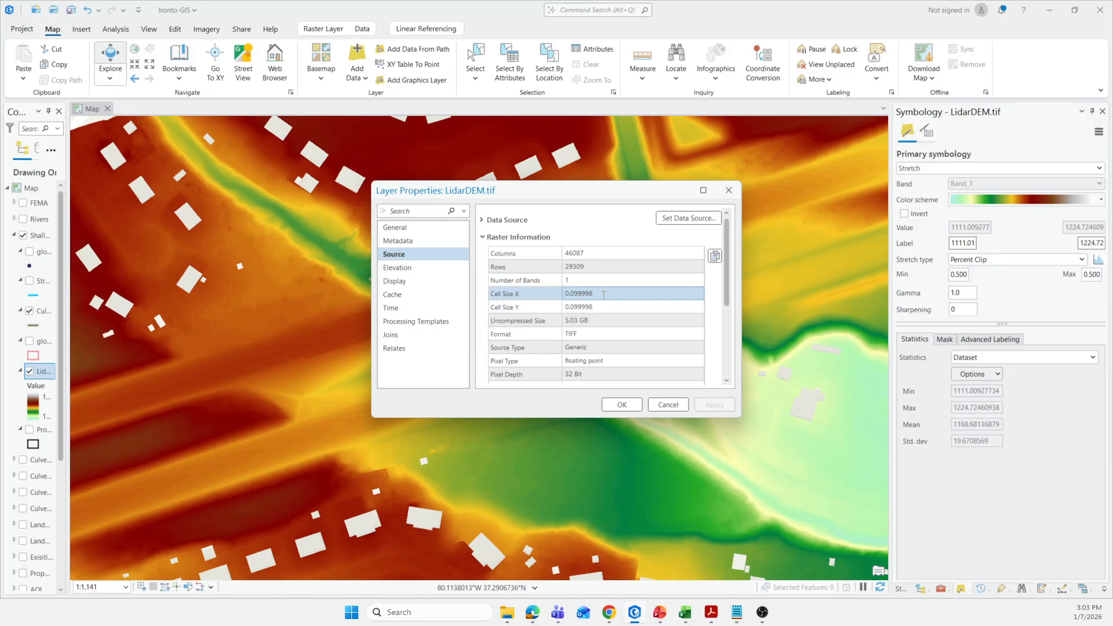
pyautogui.moveTo(604, 294); pyautogui.dragTo(570, 293)
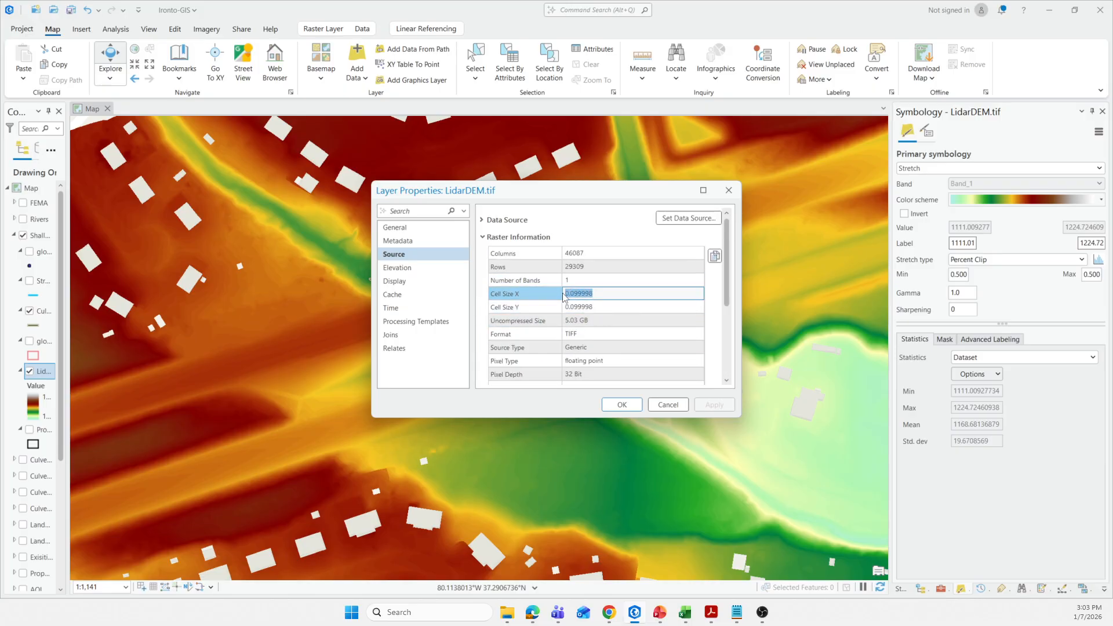
pyautogui.scroll(-2, 545, 333)
pyautogui.scroll(-2, 544, 328)
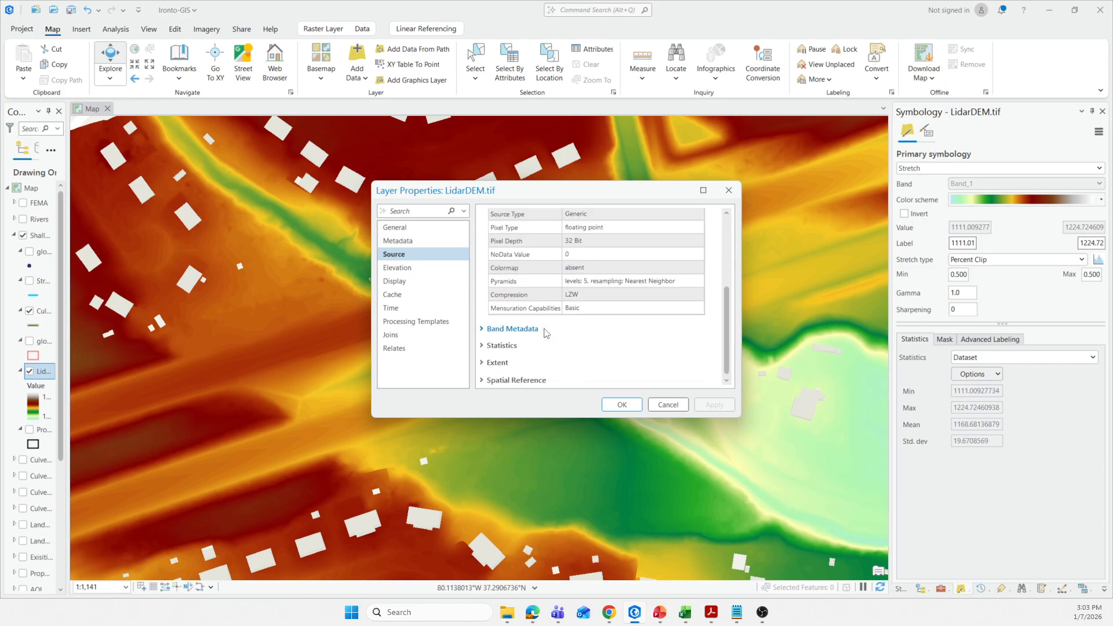
pyautogui.click(668, 405)
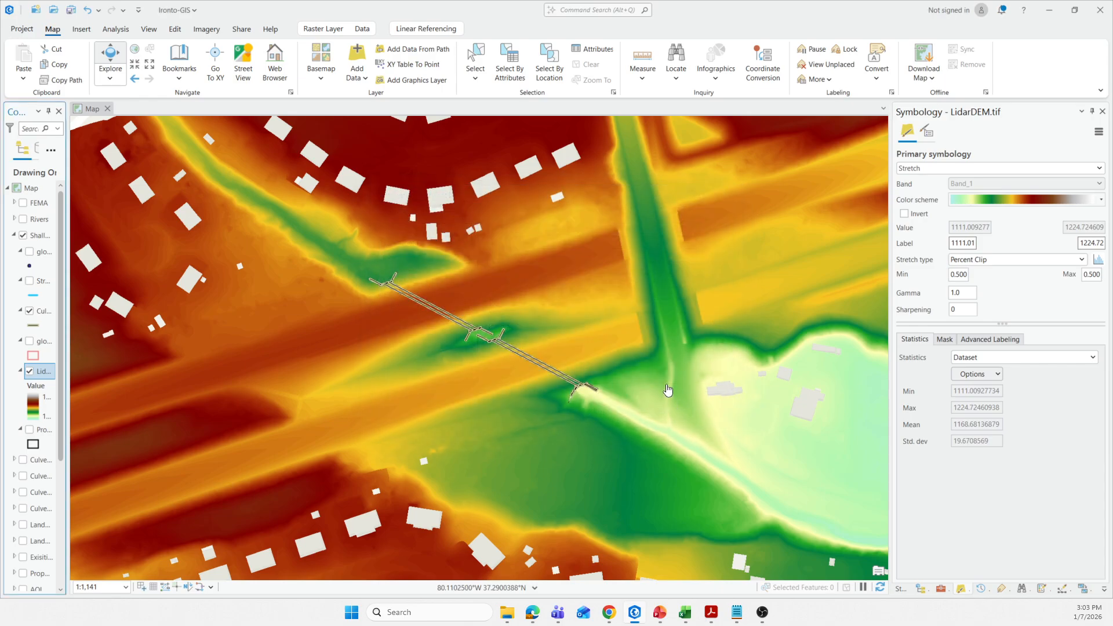
# Switch back to the PowerPoint slide show to view the Part 2 slide summarizing folders, the OpenTopography download and raster information.
pyautogui.moveTo(509, 618)
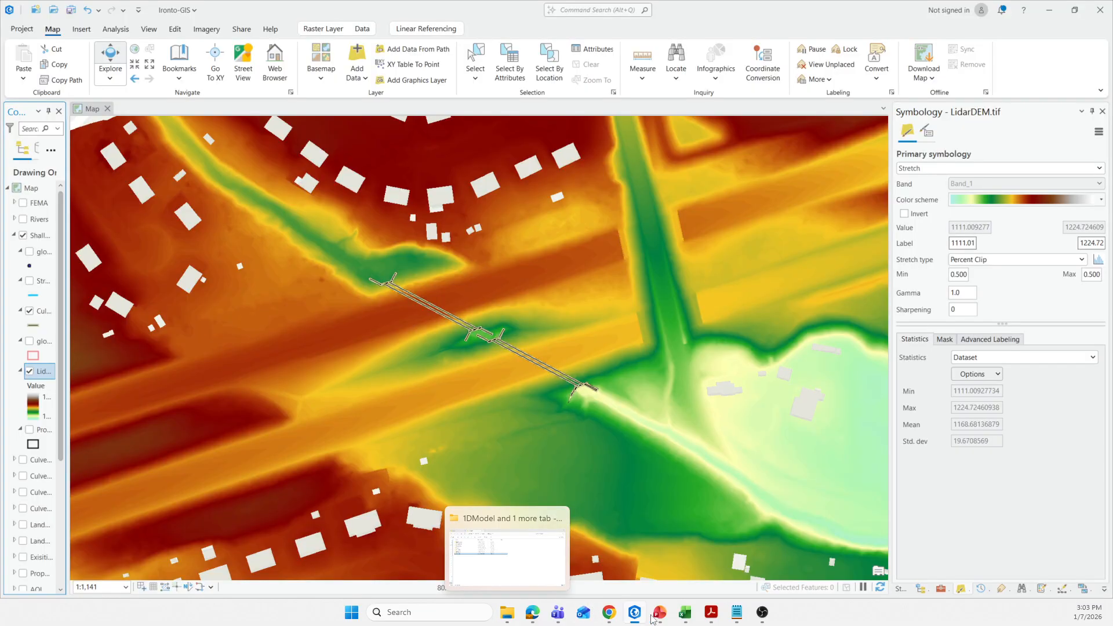
pyautogui.moveTo(659, 615)
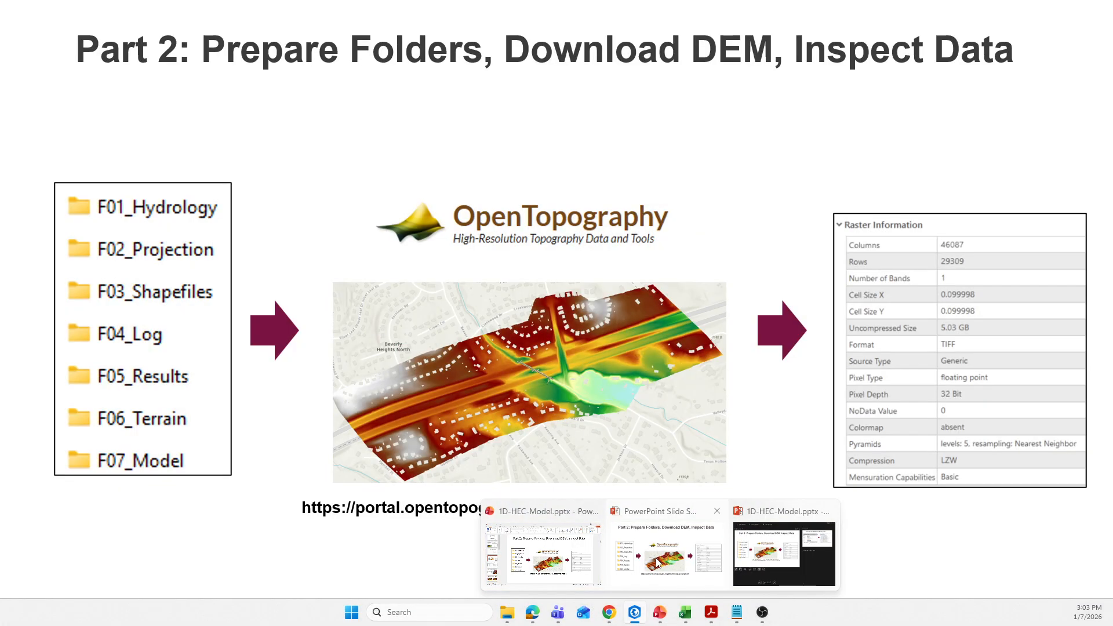
pyautogui.click(630, 573)
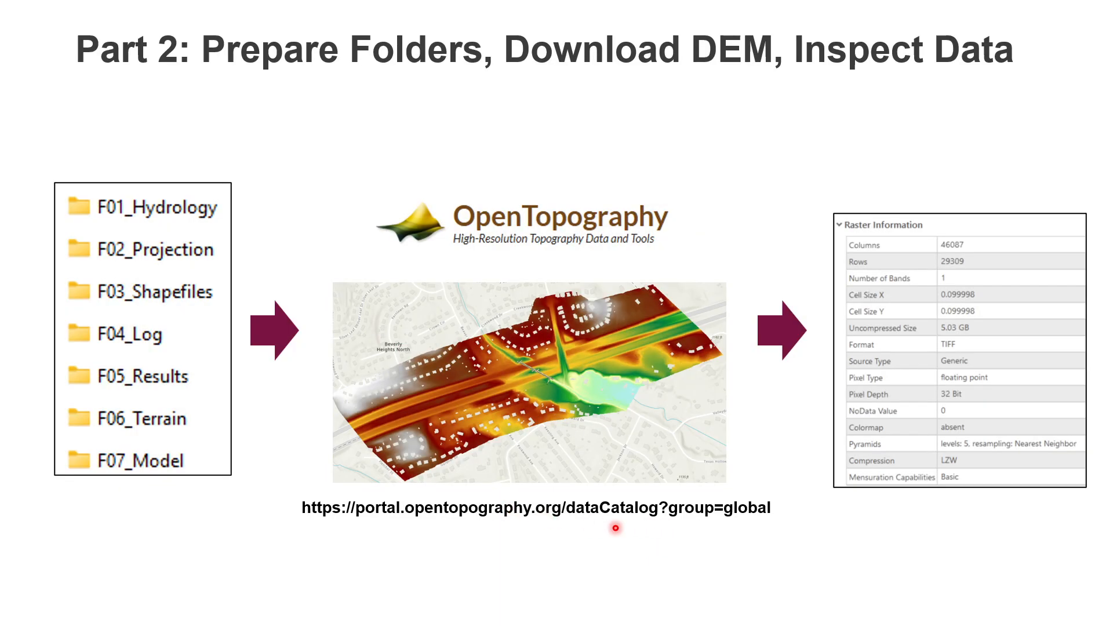
# Switch to File Explorer and open the DEM folder inside F06_Terrain of the 1DModel project to view the LidarDEM files.
pyautogui.hotkey('alt', 'Tab')
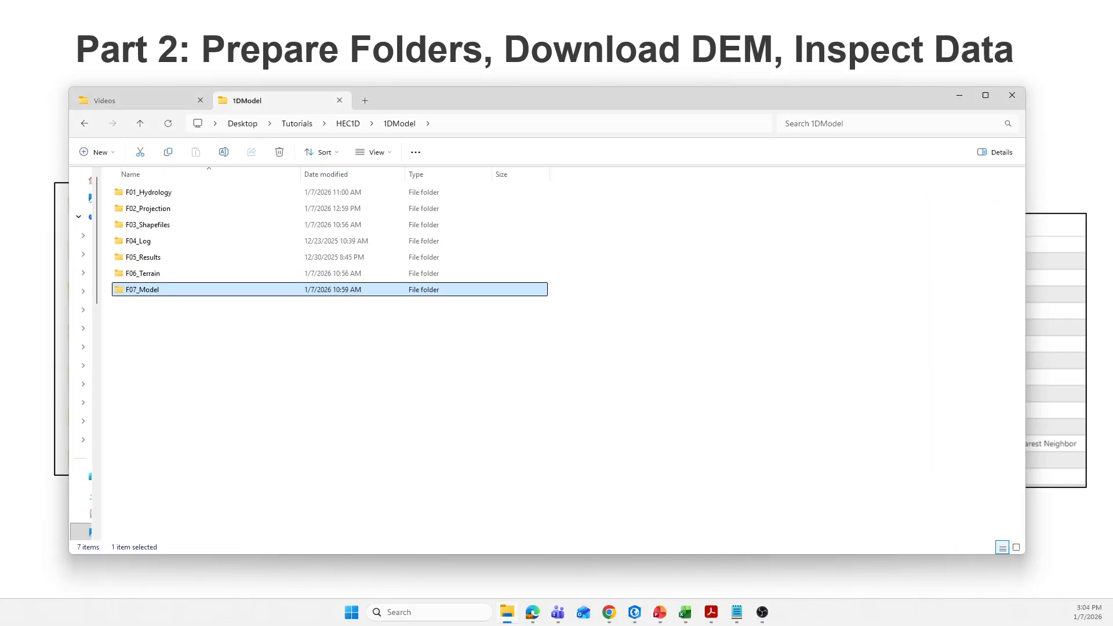
pyautogui.click(150, 291)
pyautogui.doubleClick(168, 275)
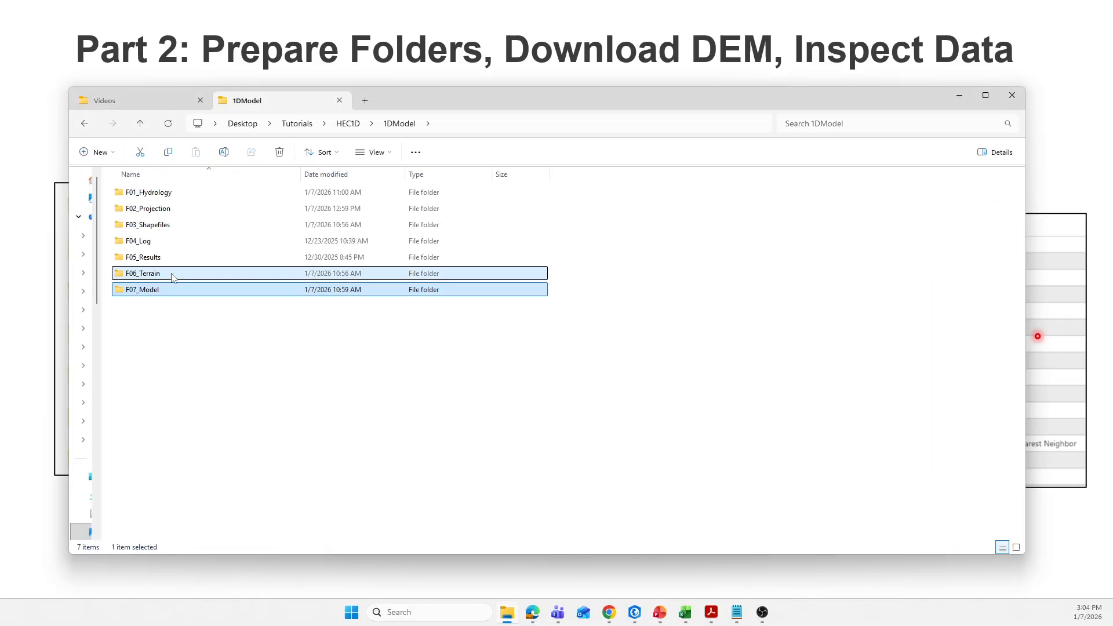
pyautogui.doubleClick(147, 194)
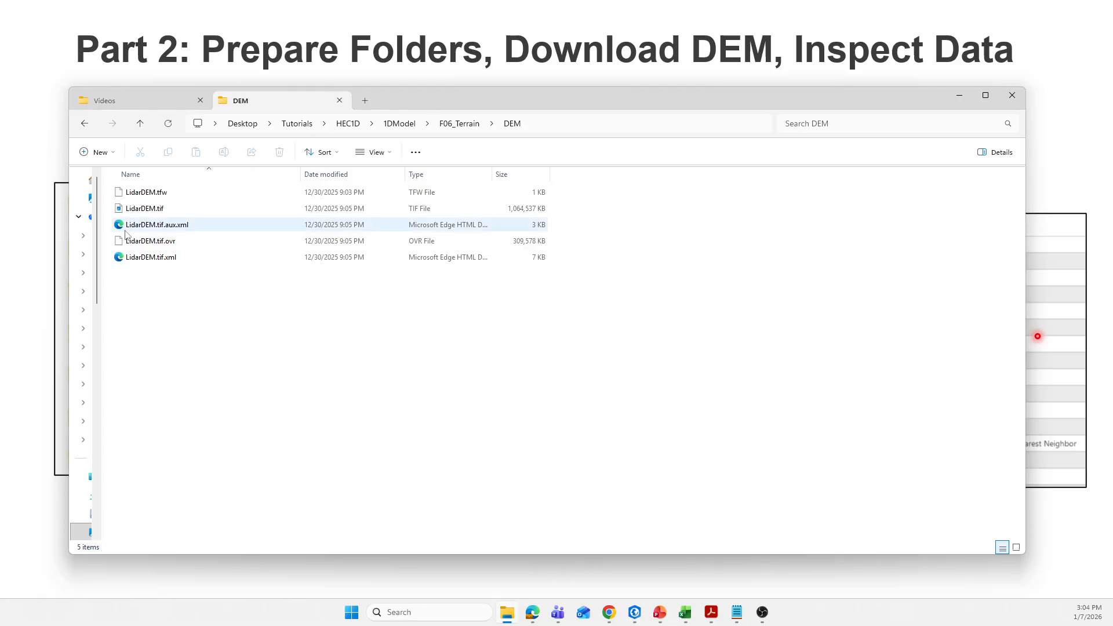
pyautogui.moveTo(449, 100); pyautogui.dragTo(440, 94)
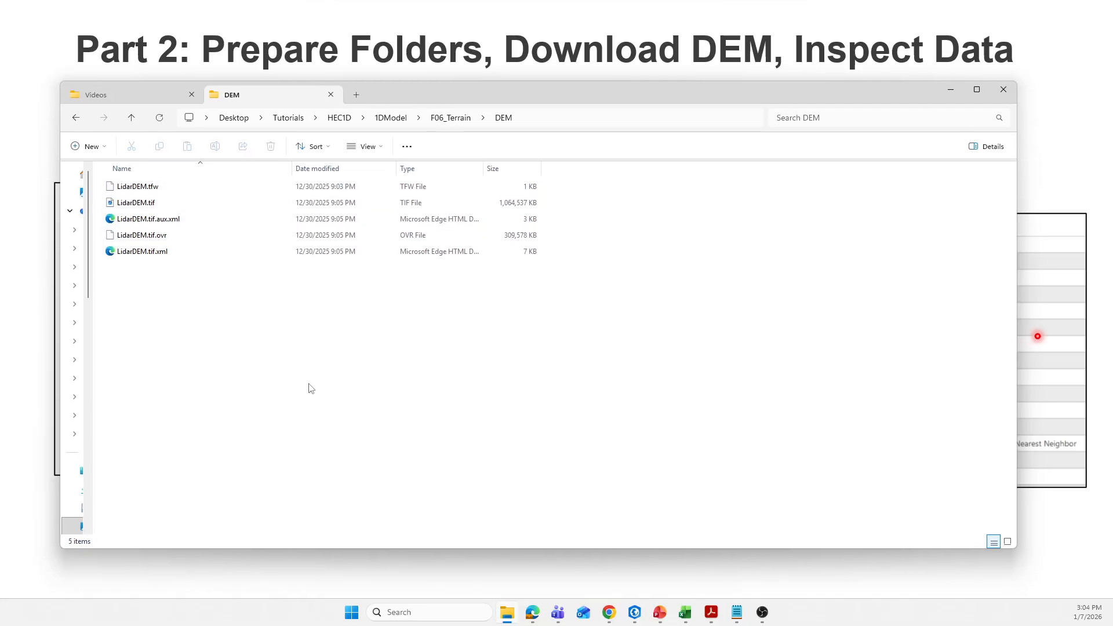